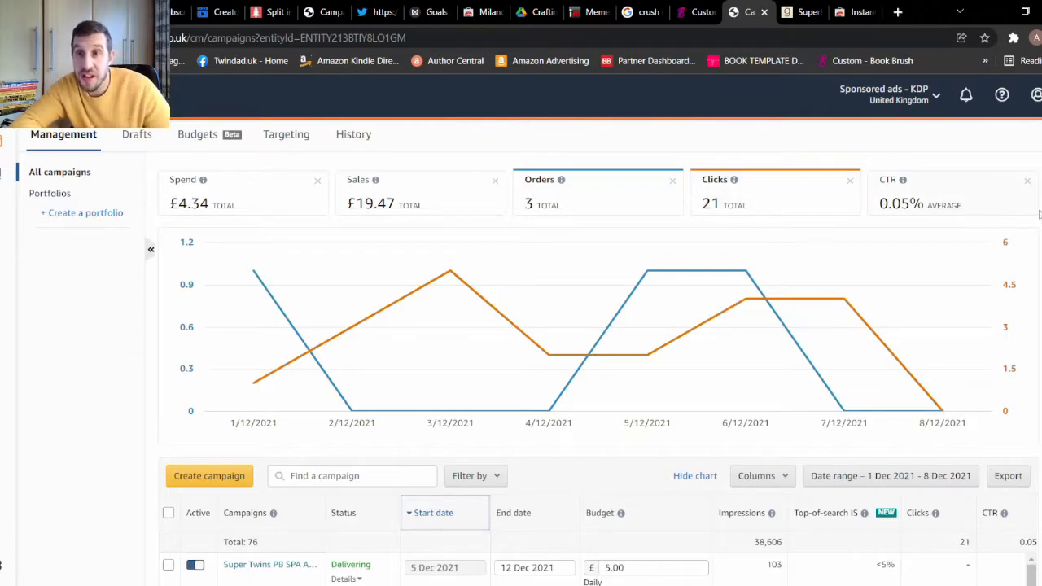
- Examine the impressions, clicks, spend and orders of the two Super Twins campaigns that started on 5 Dec 2021
scroll(526, 358, down, 1)
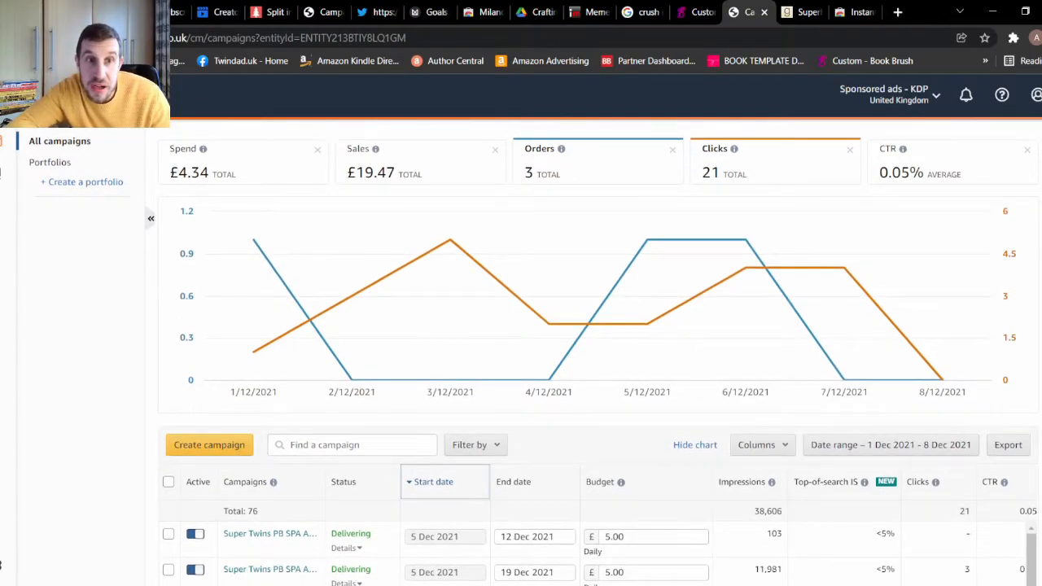
scroll(526, 358, down, 3)
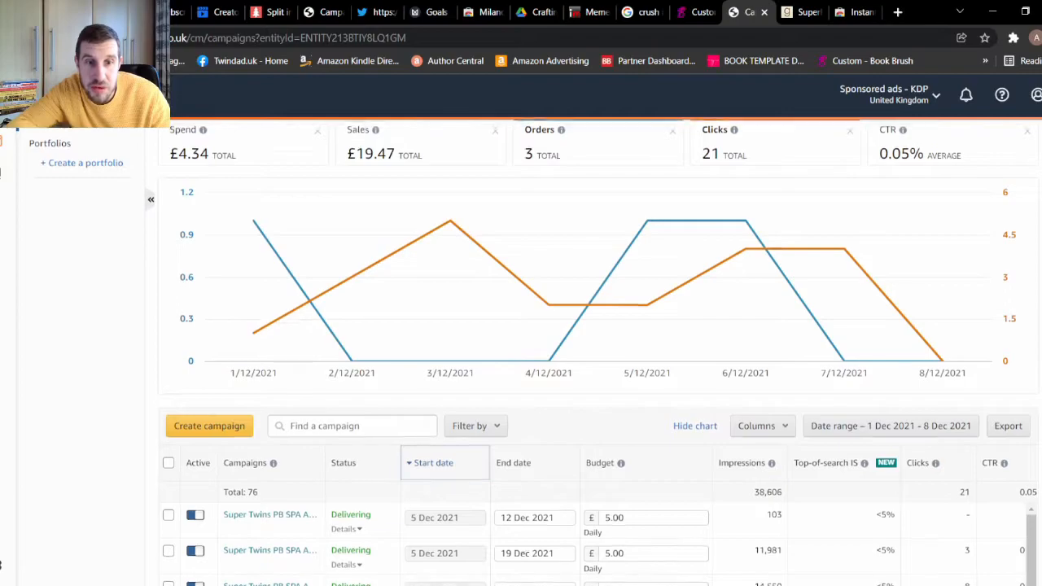
scroll(643, 330, down, 3)
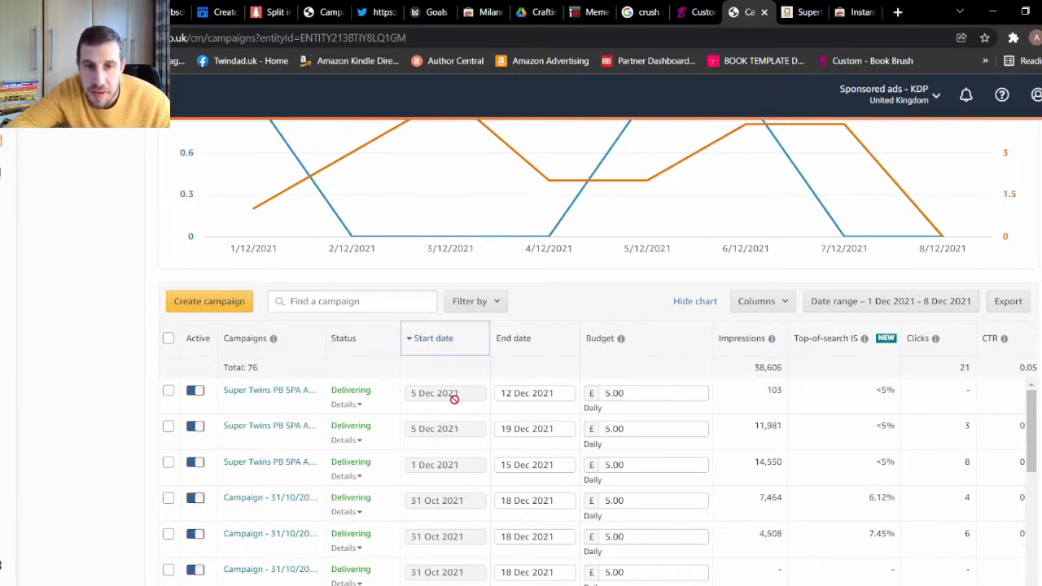
scroll(684, 440, down, 1)
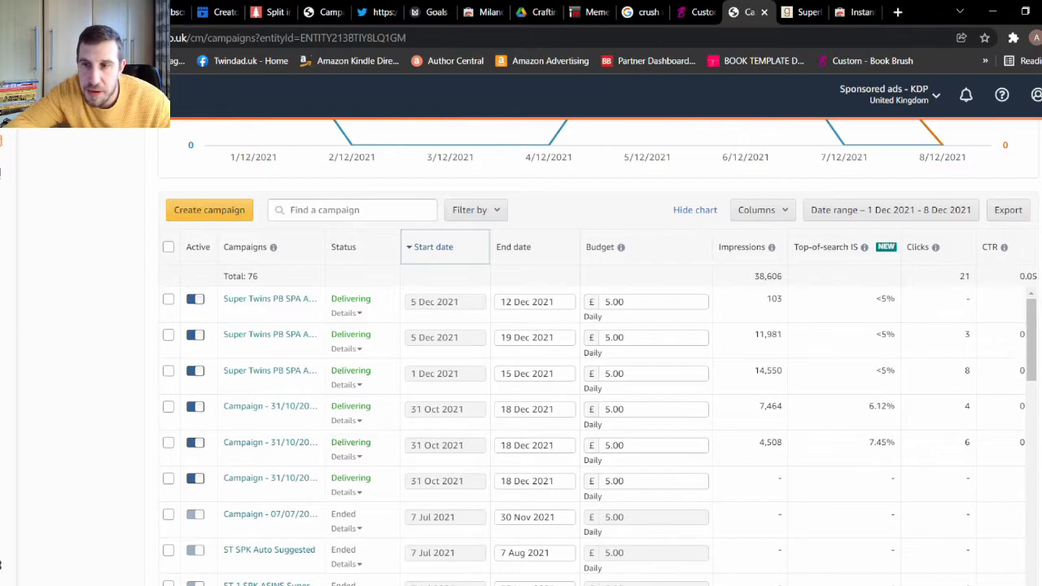
scroll(690, 511, down, 1)
drag(694, 563, 818, 583)
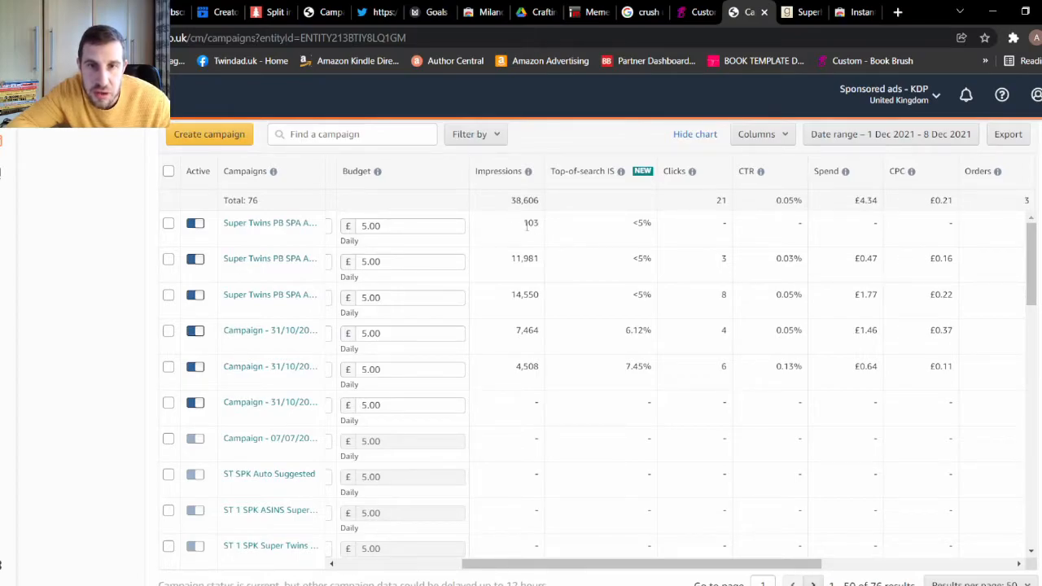
drag(525, 224, 539, 223)
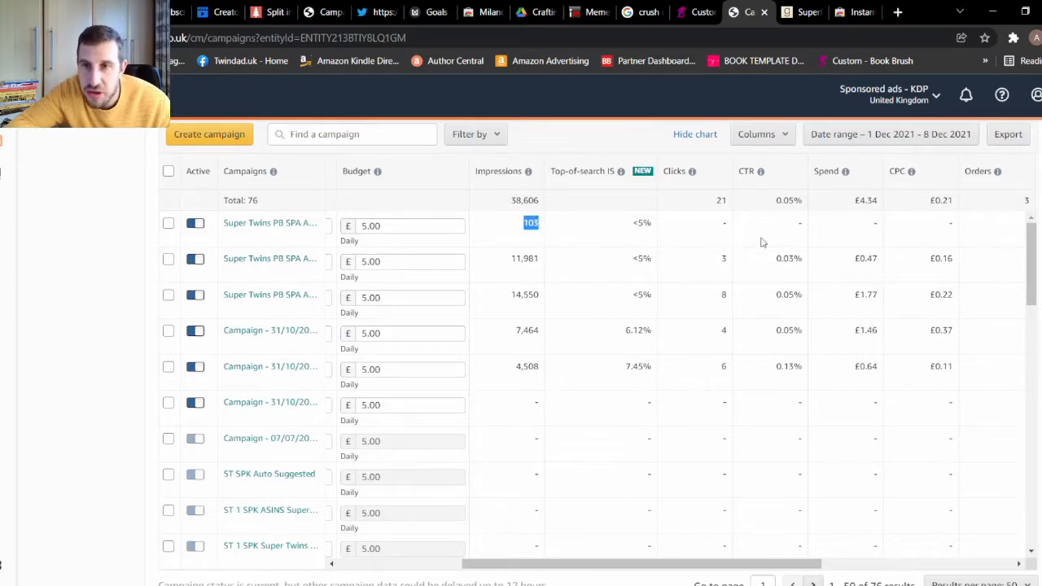
drag(510, 259, 547, 263)
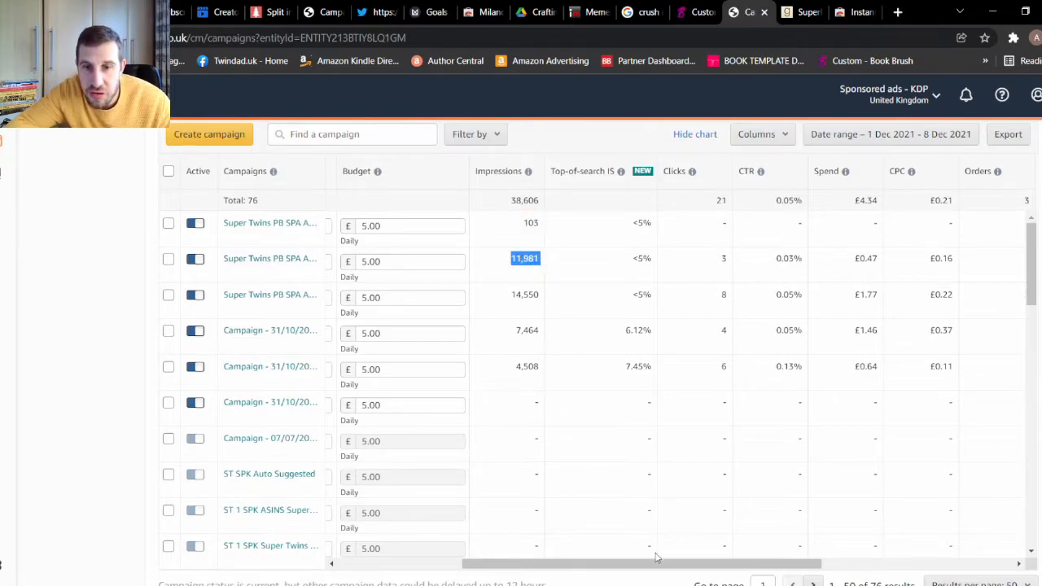
drag(670, 564, 691, 563)
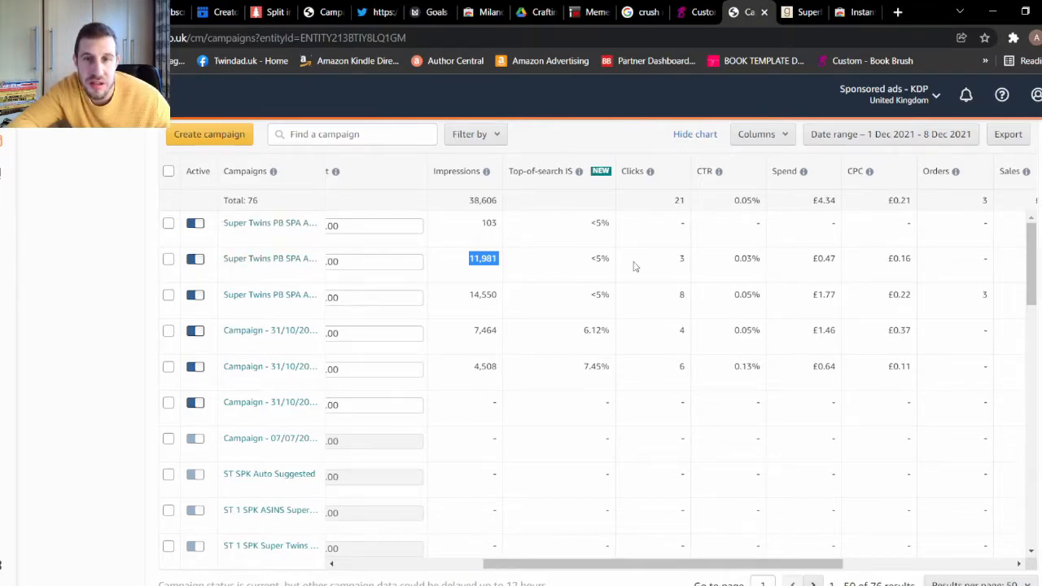
click(929, 271)
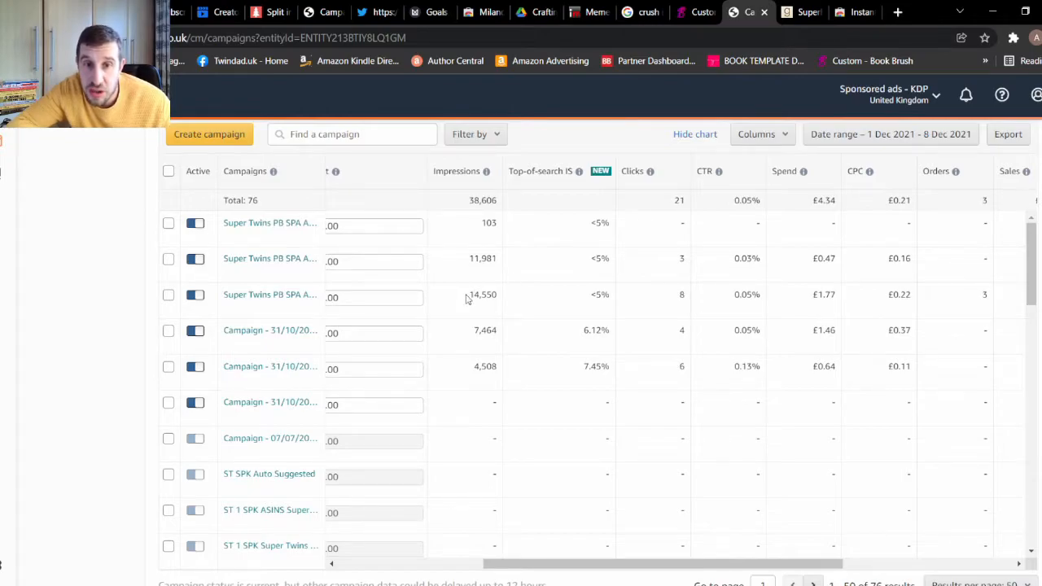
- Review the impressions, clicks, orders, sales and ACOS of the Super Twins campaign that started on 1 Dec 2021
drag(467, 299, 502, 300)
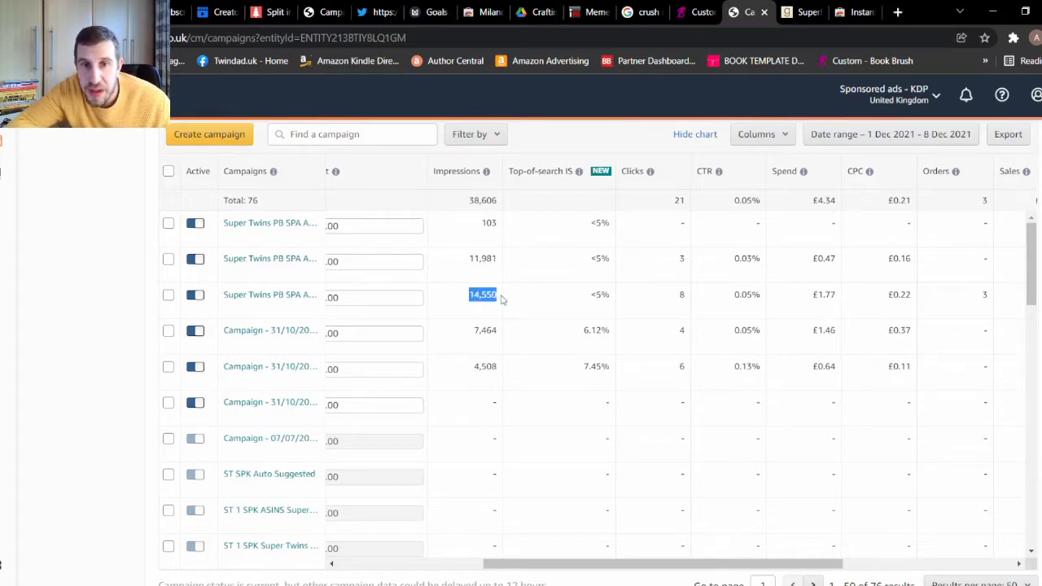
click(682, 297)
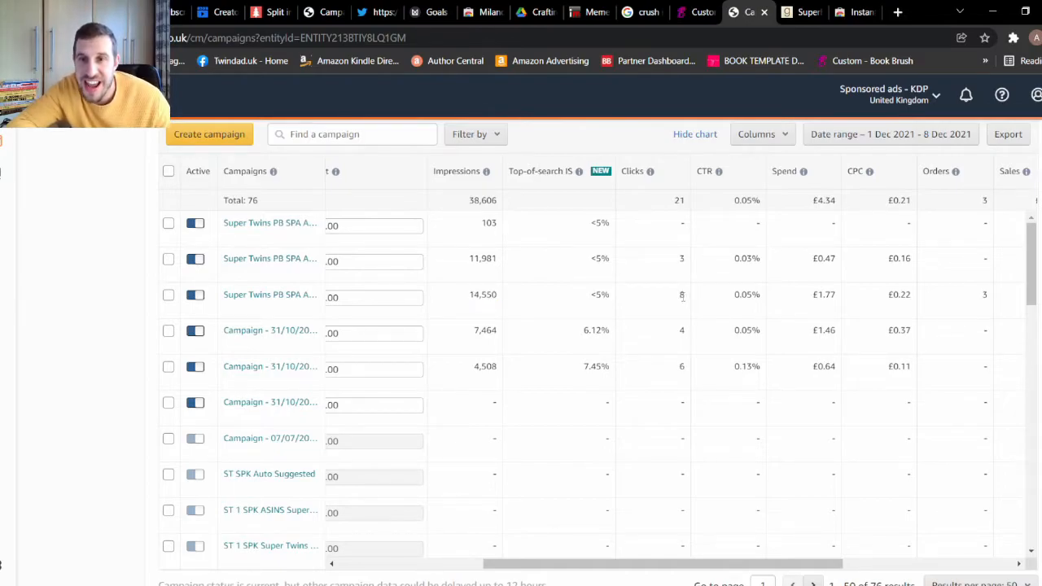
double_click(985, 296)
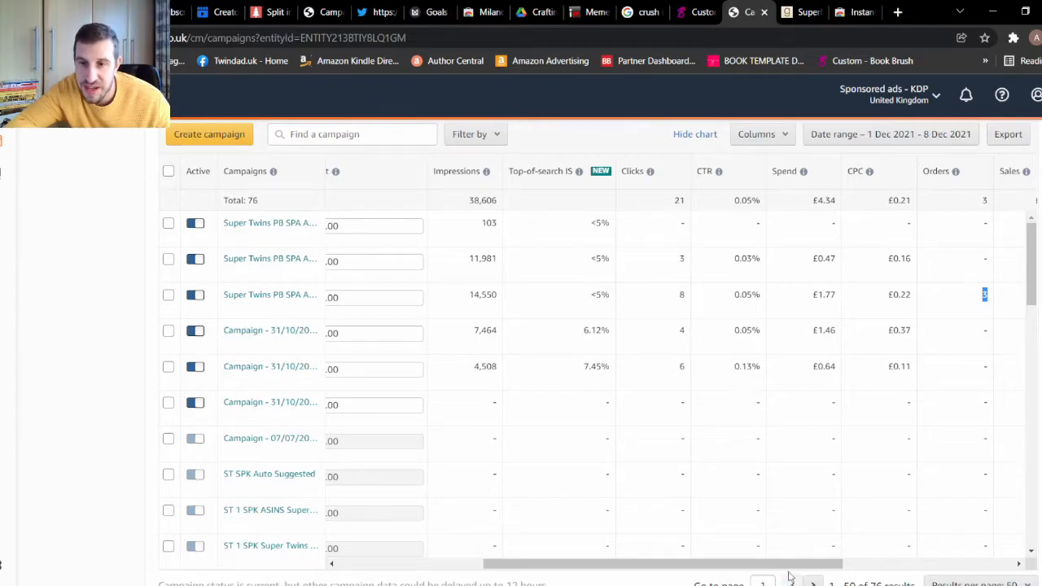
drag(793, 565, 861, 568)
scroll(861, 570, right, 5)
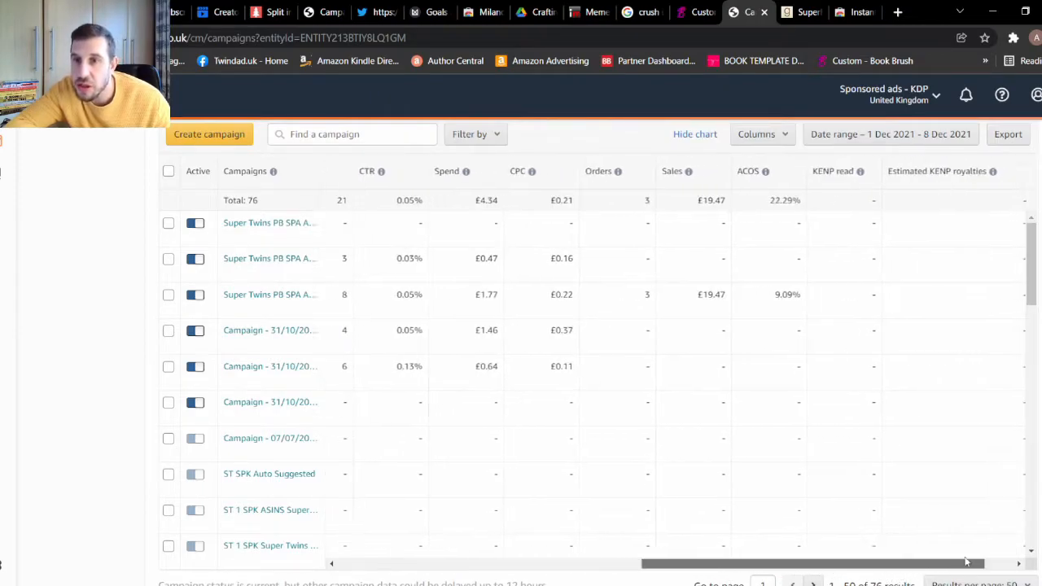
scroll(836, 549, left, 7)
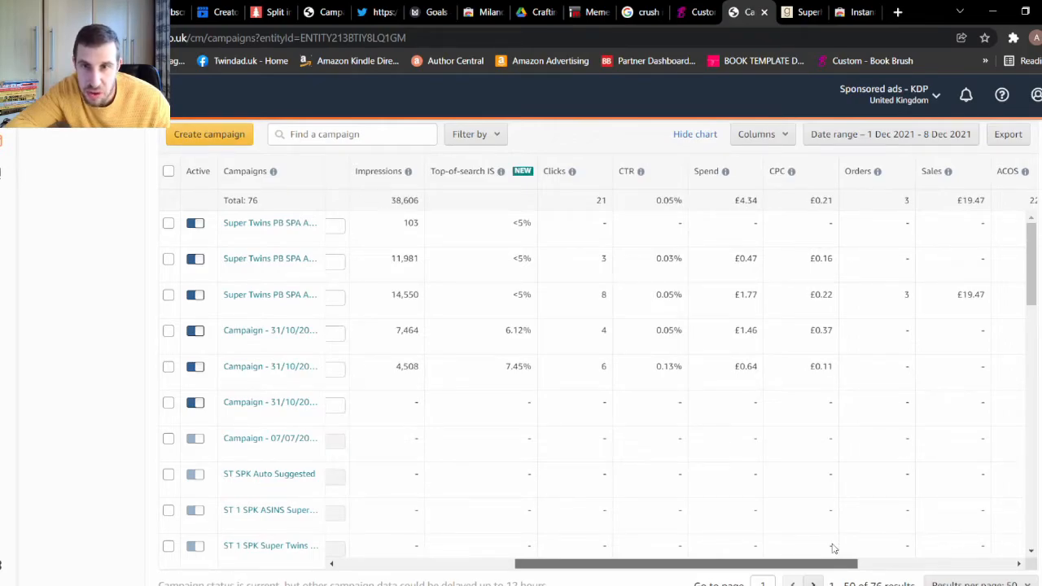
drag(833, 545, 829, 544)
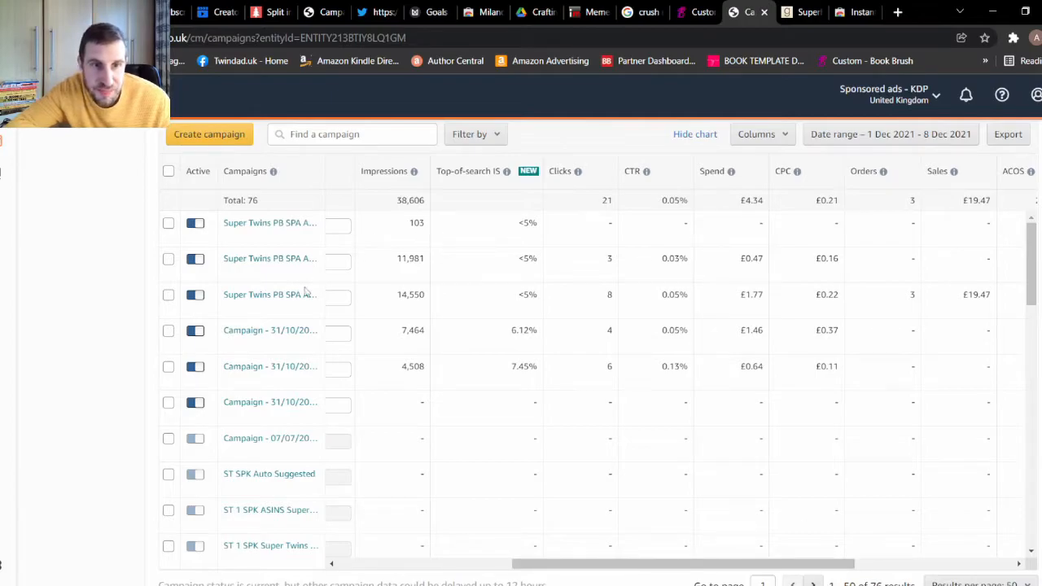
- Open the Super Twins campaign that started on 1 Dec 2021 and review its spend and sales chart and ad group
click(270, 298)
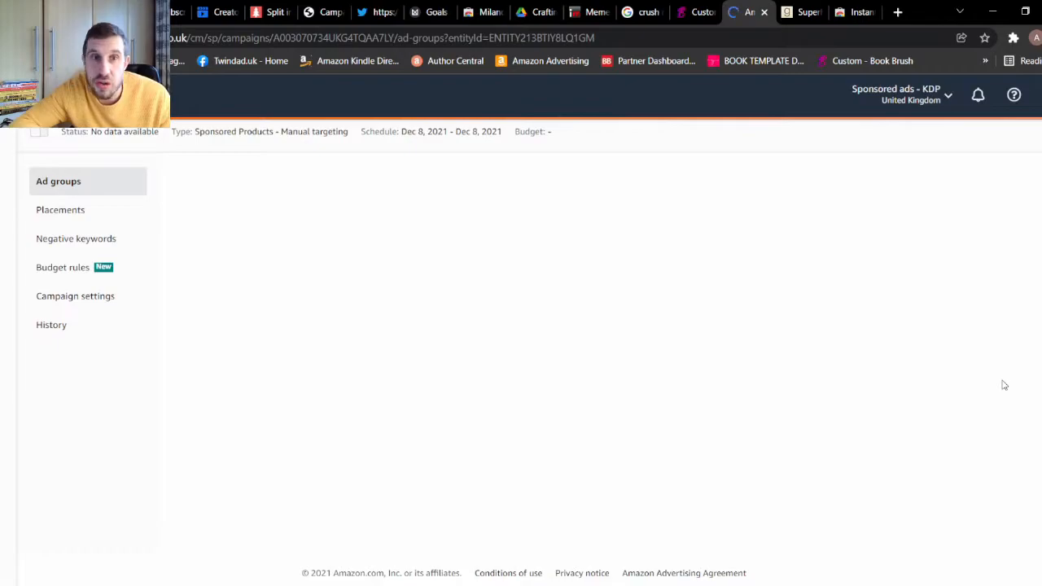
scroll(220, 230, down, 1)
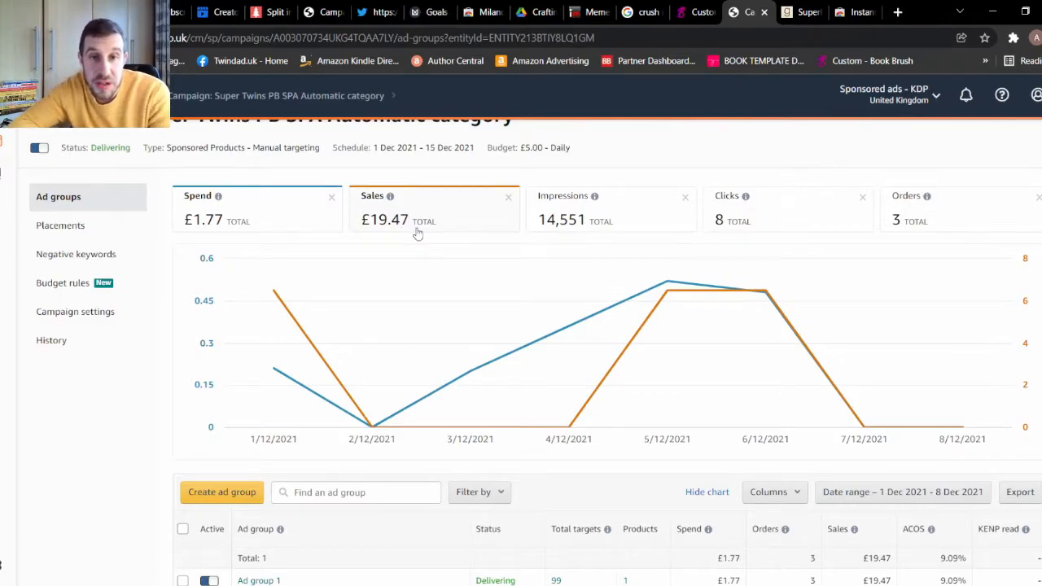
mouse_move(651, 345)
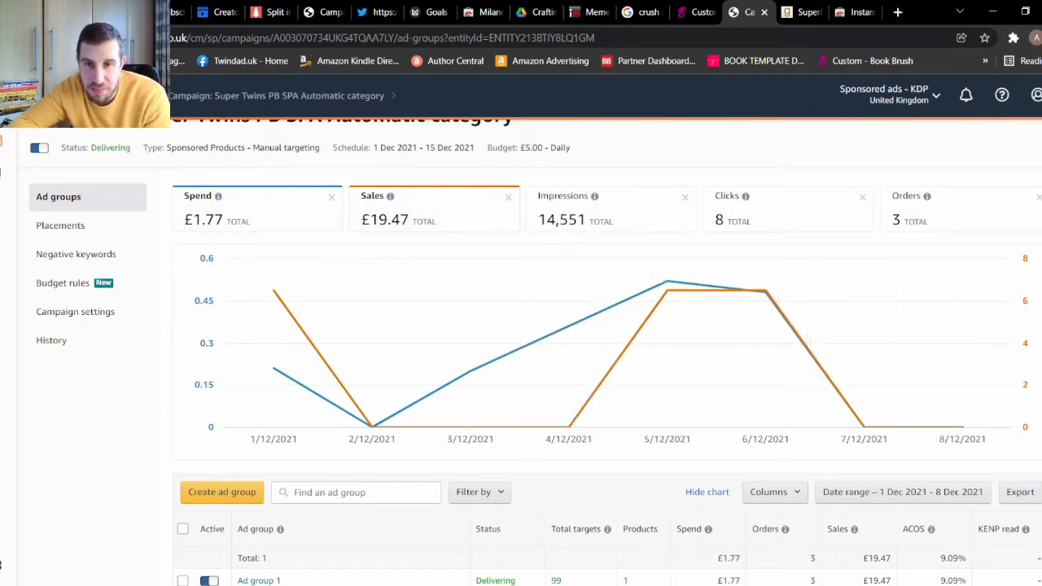
scroll(602, 350, down, 2)
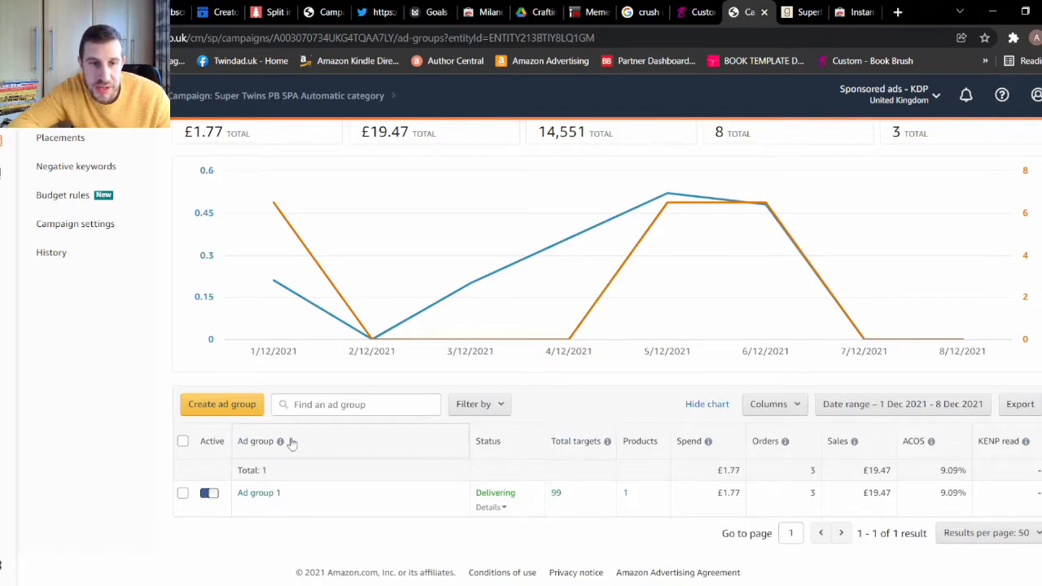
- Open the keyword targets of Ad group 1 and widen the Keyword column to show the full keywords
click(557, 496)
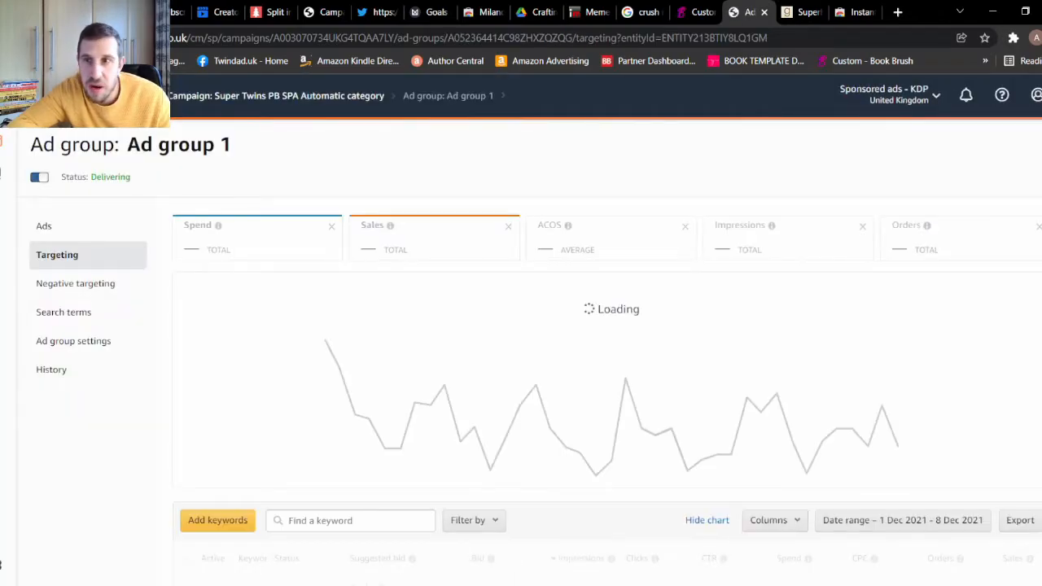
scroll(521, 358, down, 3)
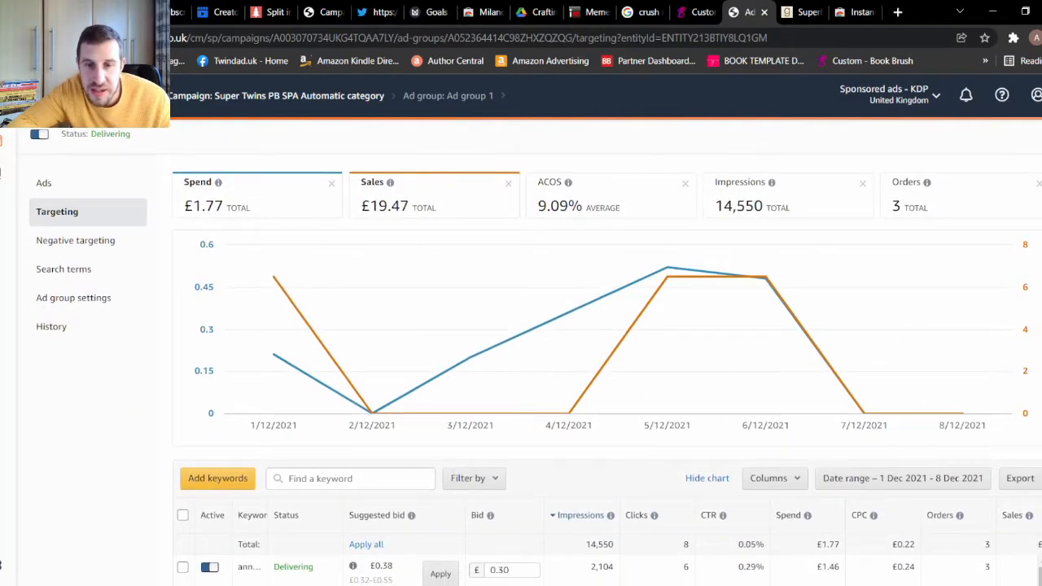
scroll(521, 359, down, 3)
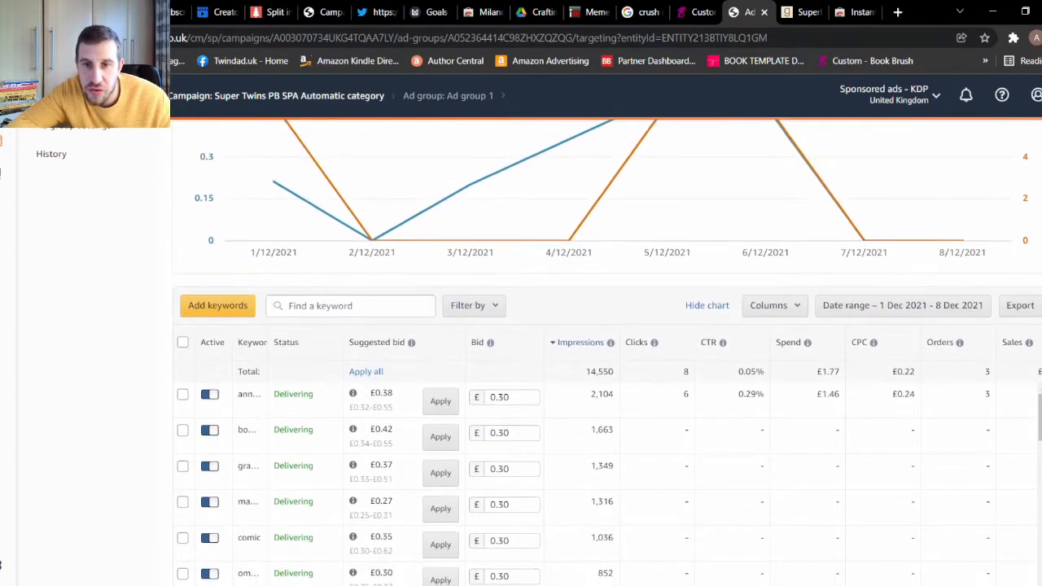
scroll(522, 358, down, 1)
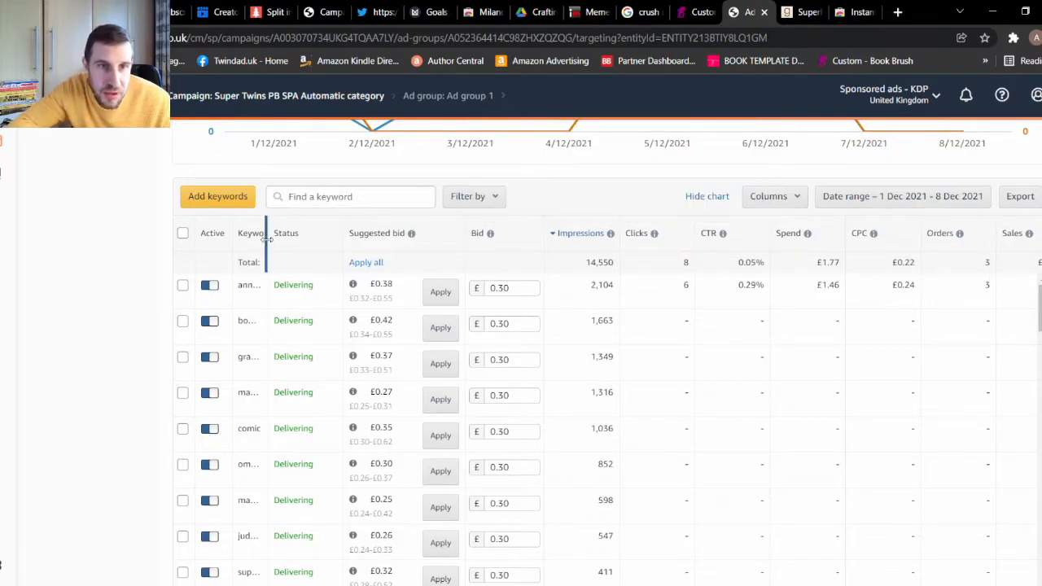
drag(268, 232, 394, 228)
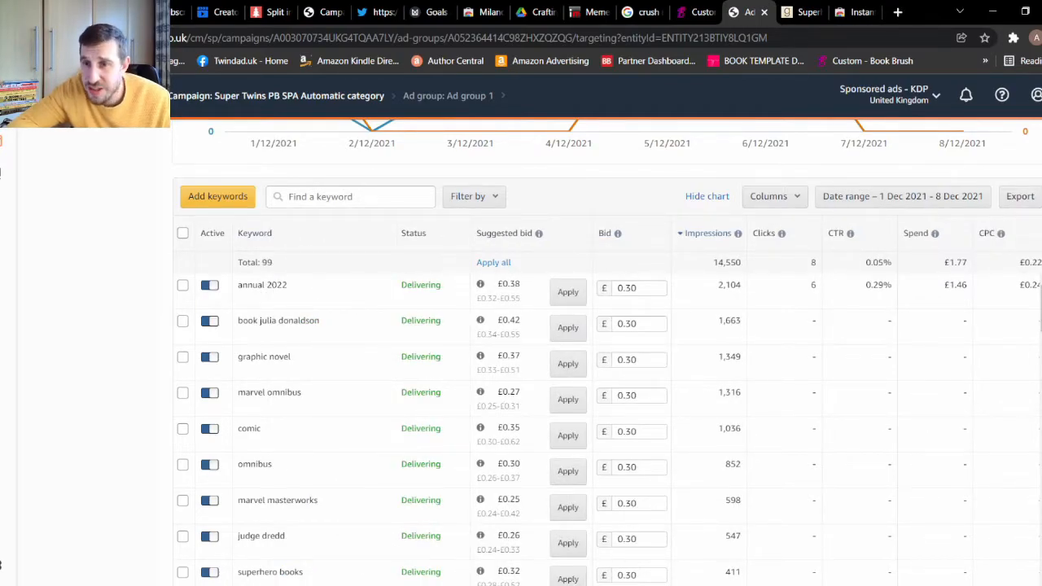
- Examine the impressions, clicks and bids of the ad group's keywords, focusing on "annual 2022"
scroll(607, 350, down, 1)
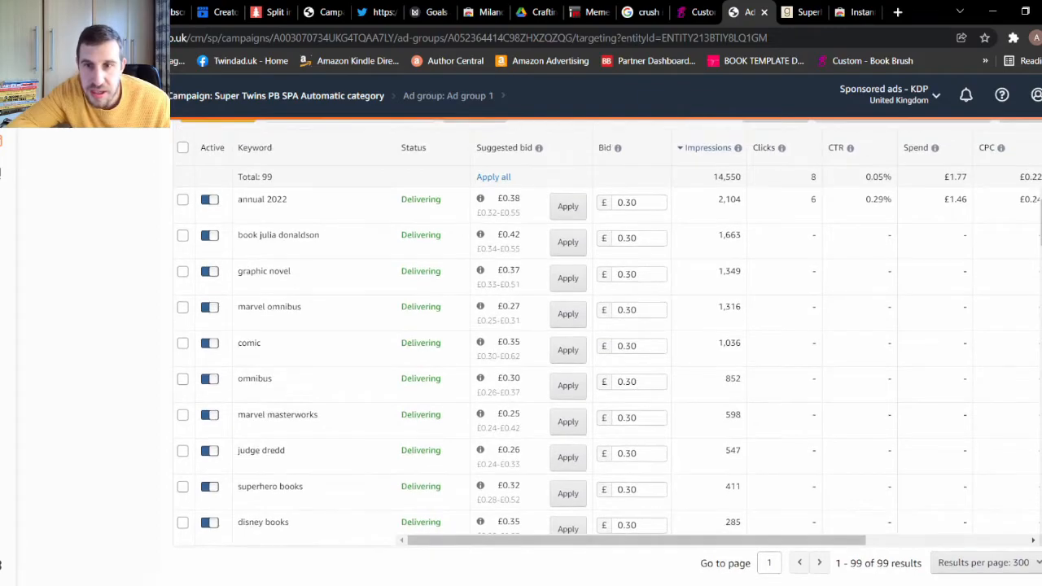
scroll(827, 547, up, 1)
scroll(827, 547, down, 1)
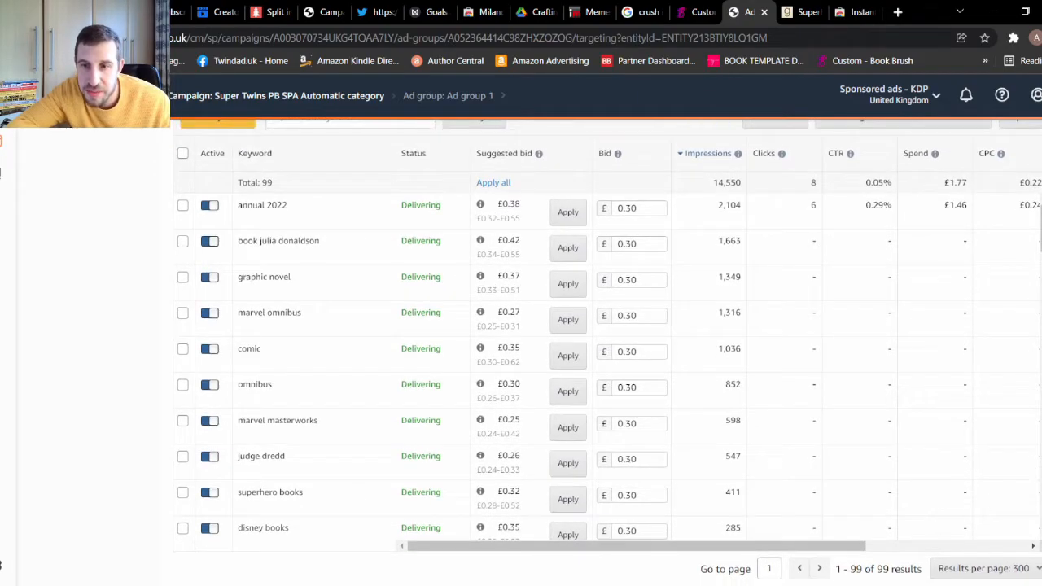
drag(828, 547, 569, 489)
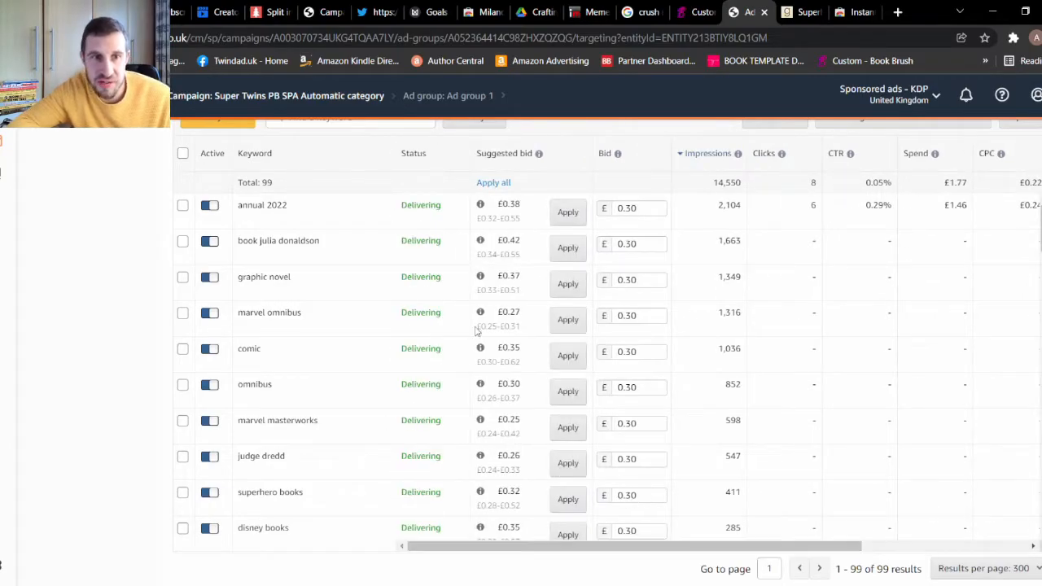
drag(291, 209, 236, 208)
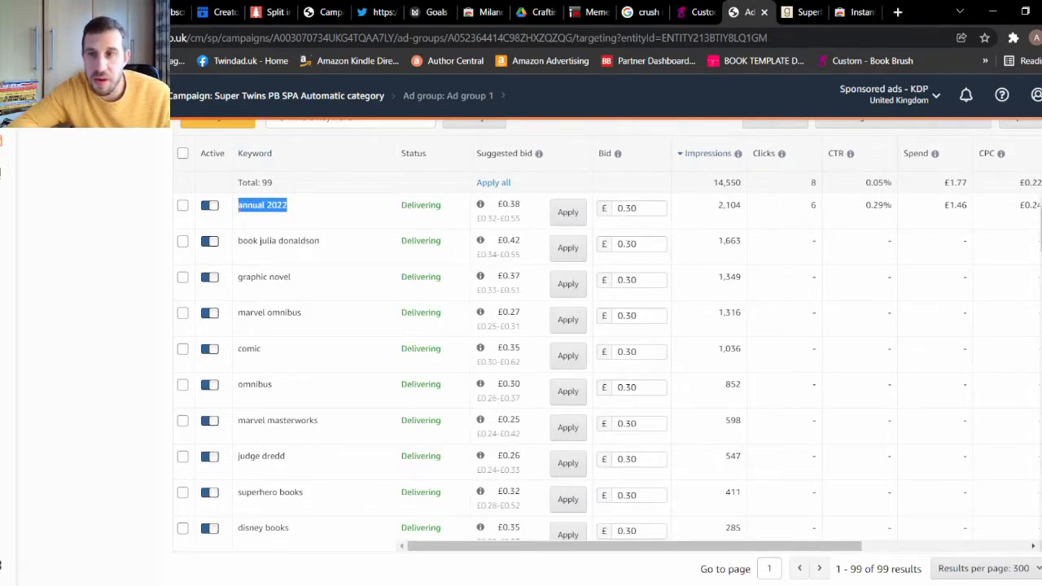
scroll(521, 326, up, 5)
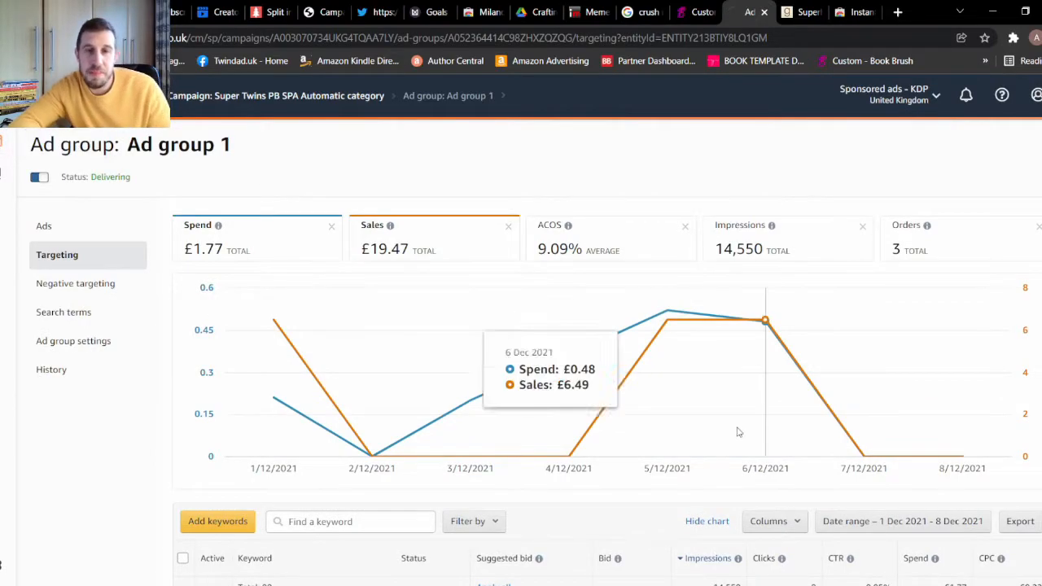
- Return to the campaign list and set the end date of the first Super Twins campaign to 15 Dec 2021
key(alt+Left)
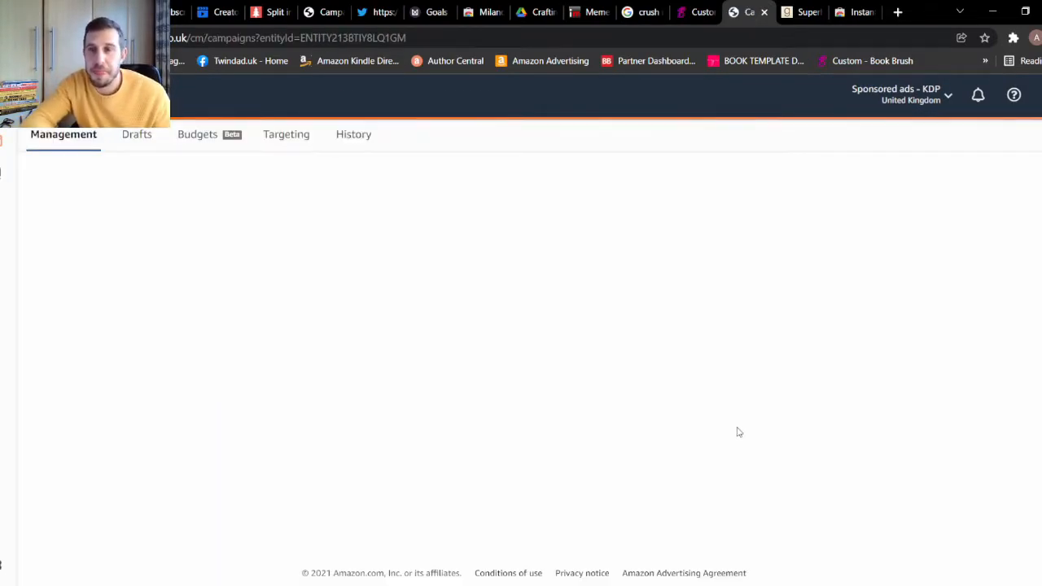
scroll(598, 350, down, 3)
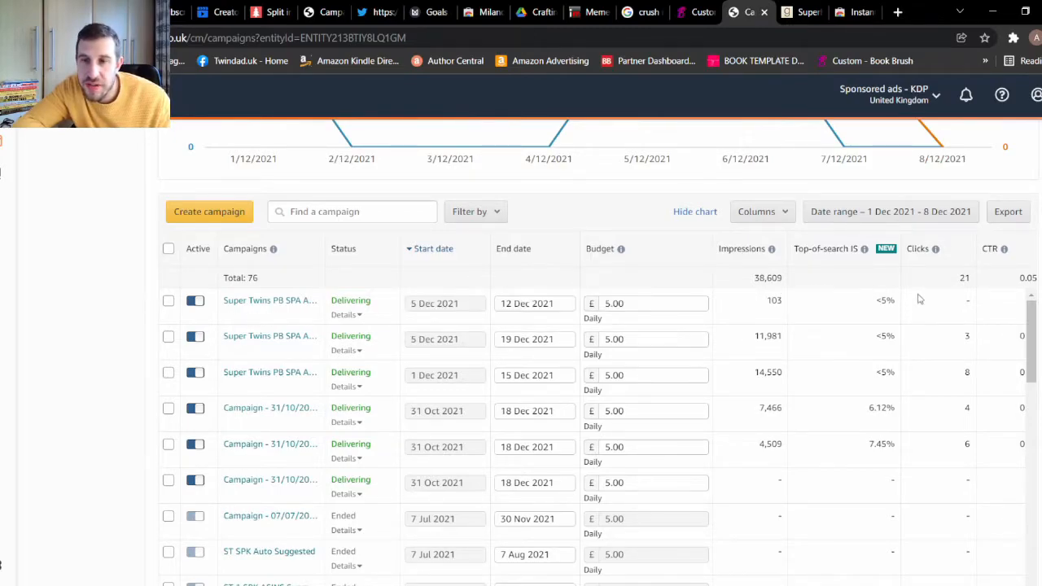
click(556, 305)
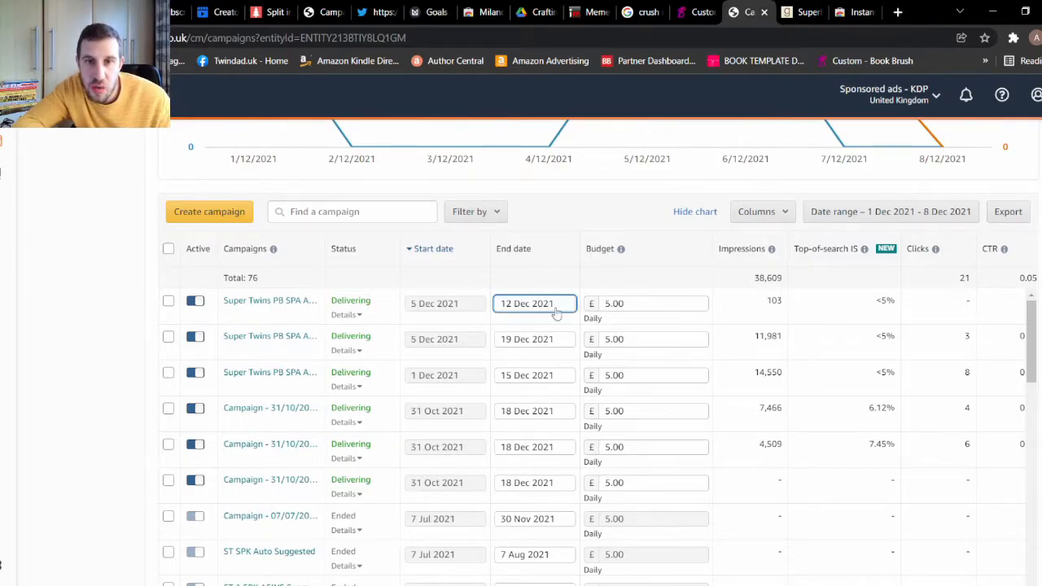
click(520, 346)
click(519, 346)
click(520, 346)
click(520, 346)
click(519, 346)
click(520, 346)
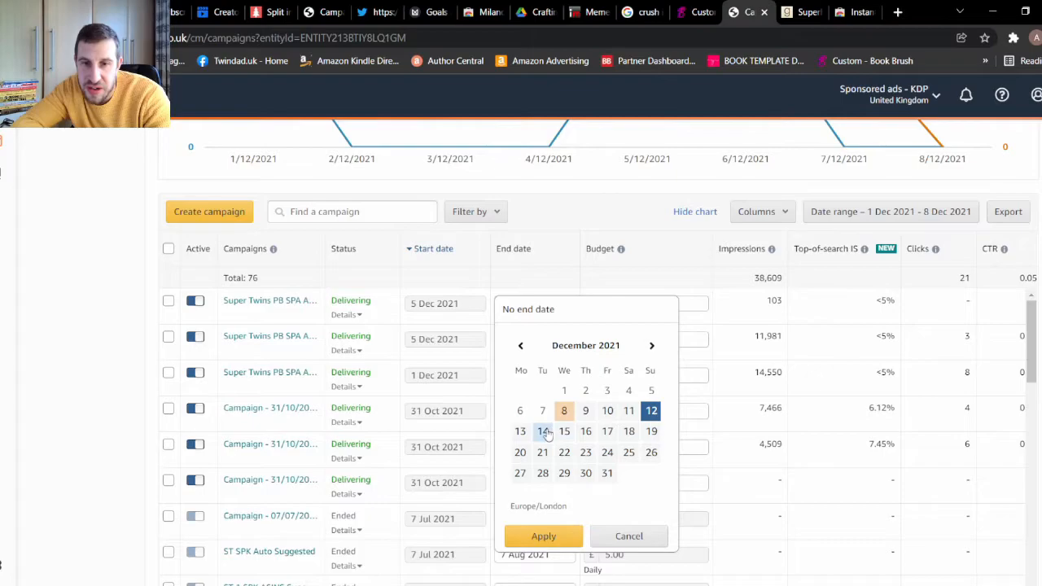
click(570, 433)
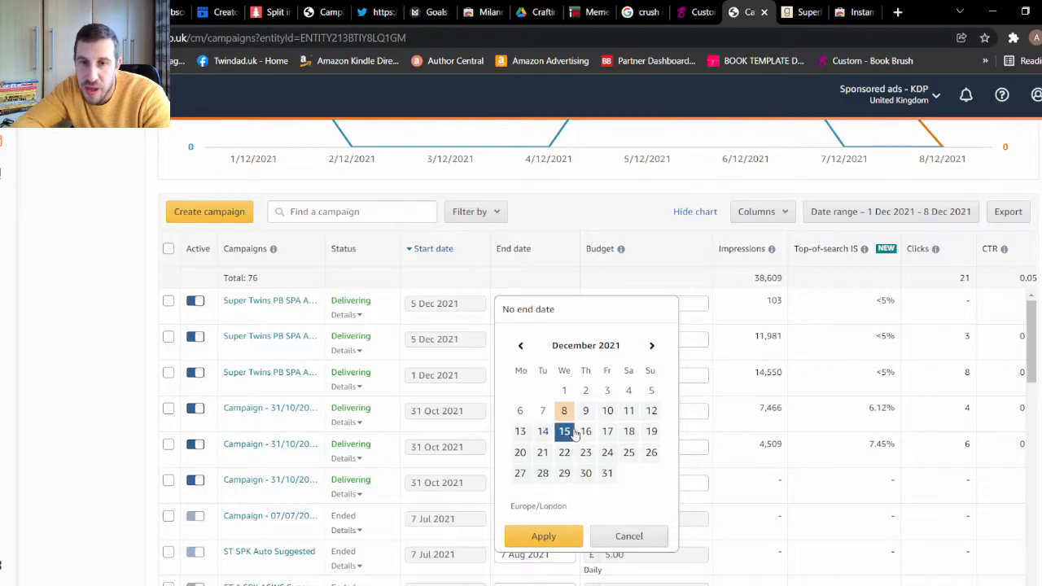
click(566, 538)
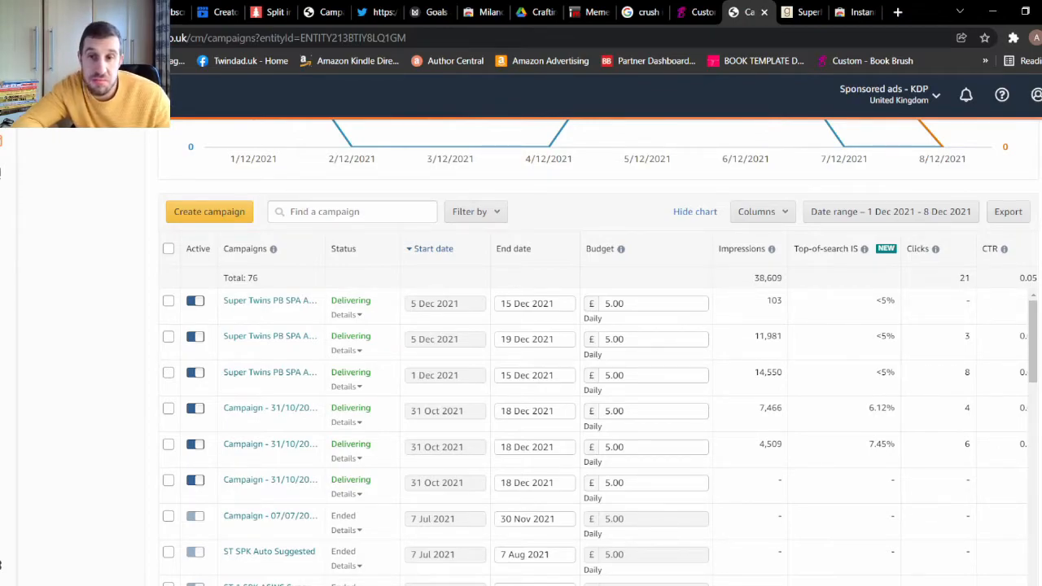
- Open the Super Twins campaign that ends on 19 Dec 2021 and review its spend and sales chart and ad group
scroll(598, 352, down, 1)
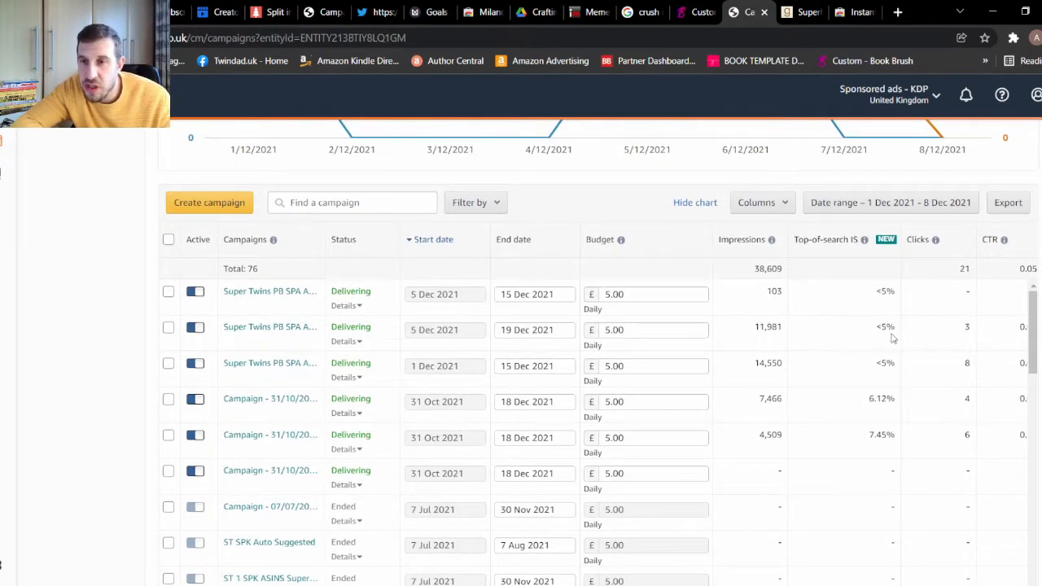
click(268, 335)
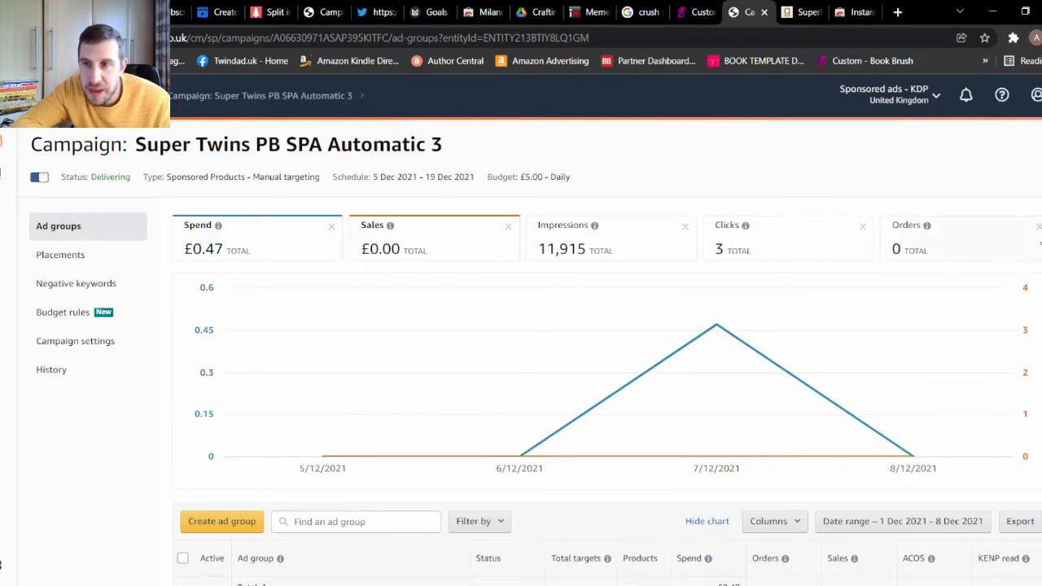
scroll(538, 350, down, 3)
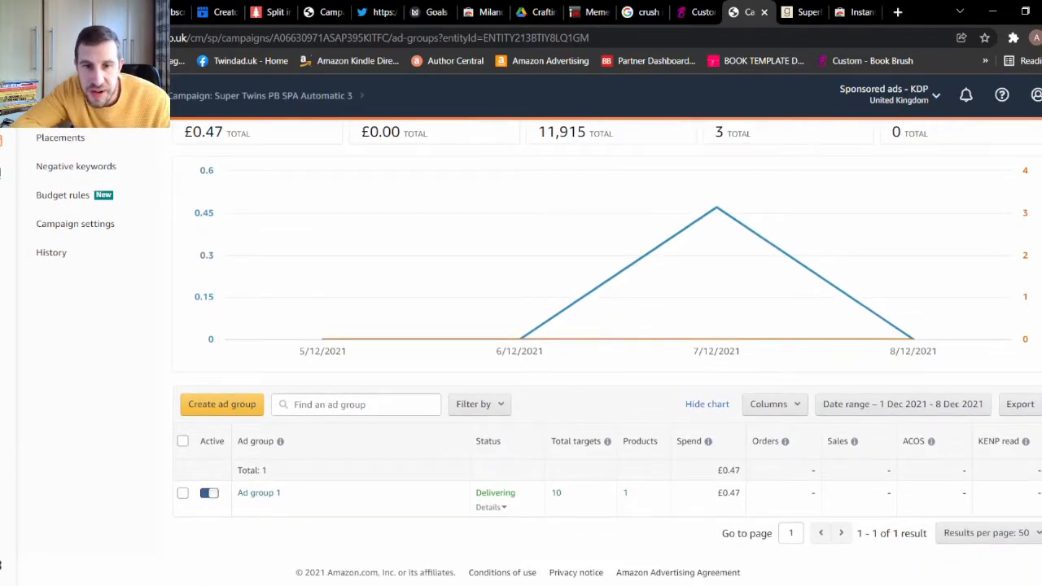
scroll(538, 351, up, 3)
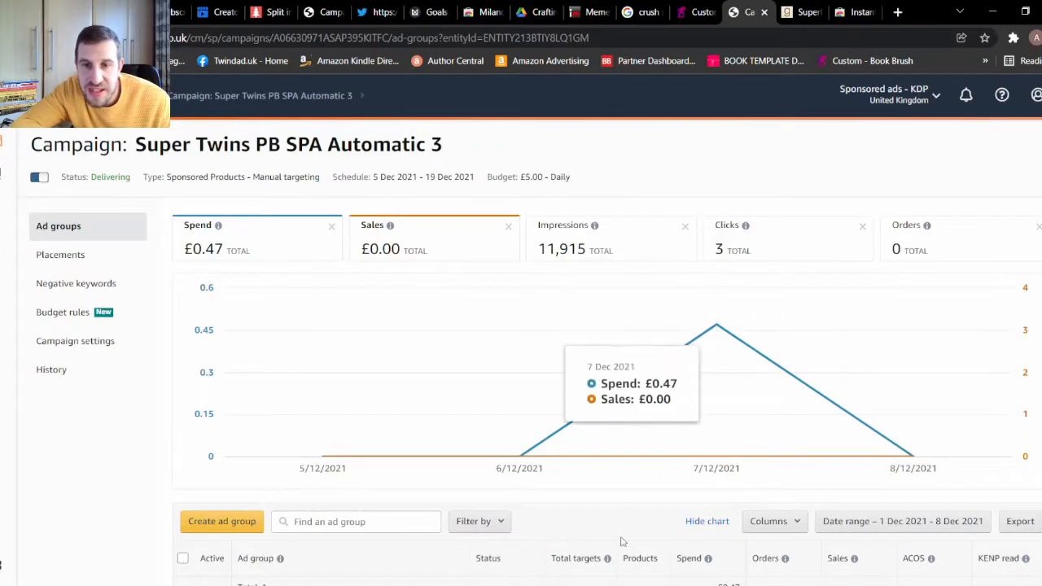
scroll(645, 480, down, 3)
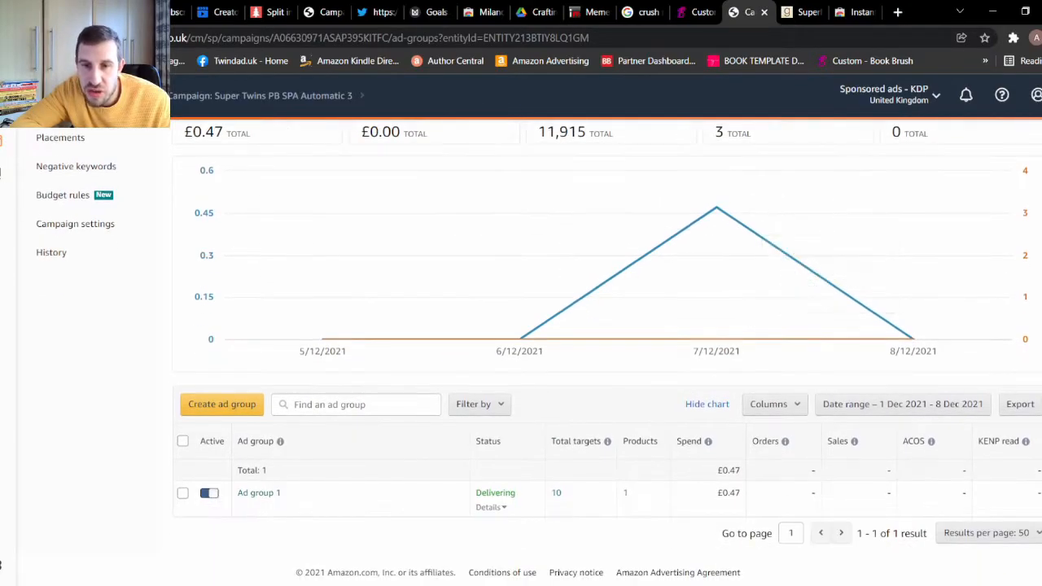
- Open the product targets of Ad group 1 and widen the Categories & products column to show the full category names
click(557, 494)
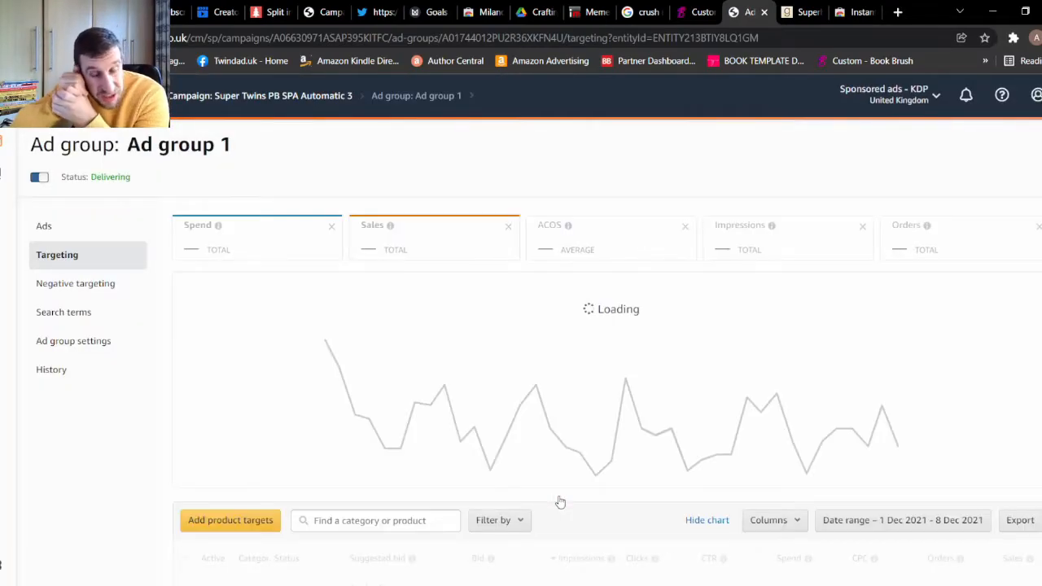
scroll(757, 375, down, 2)
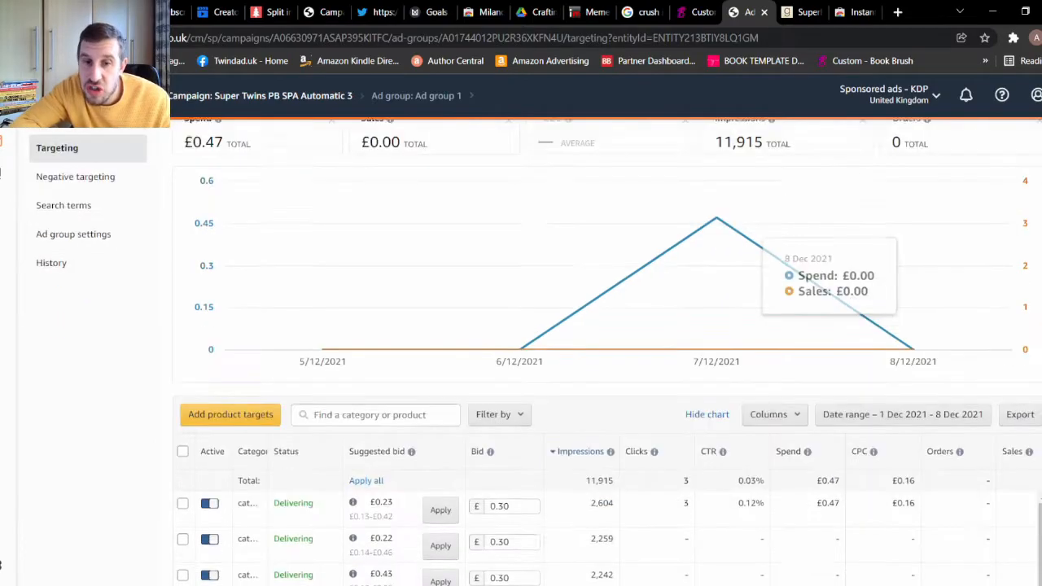
scroll(606, 350, down, 3)
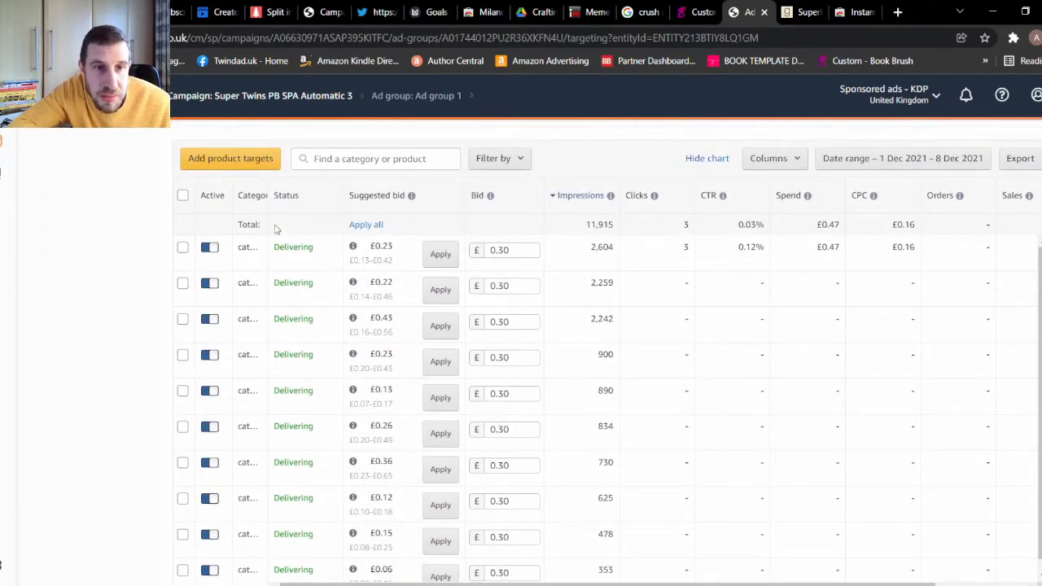
drag(264, 198, 358, 201)
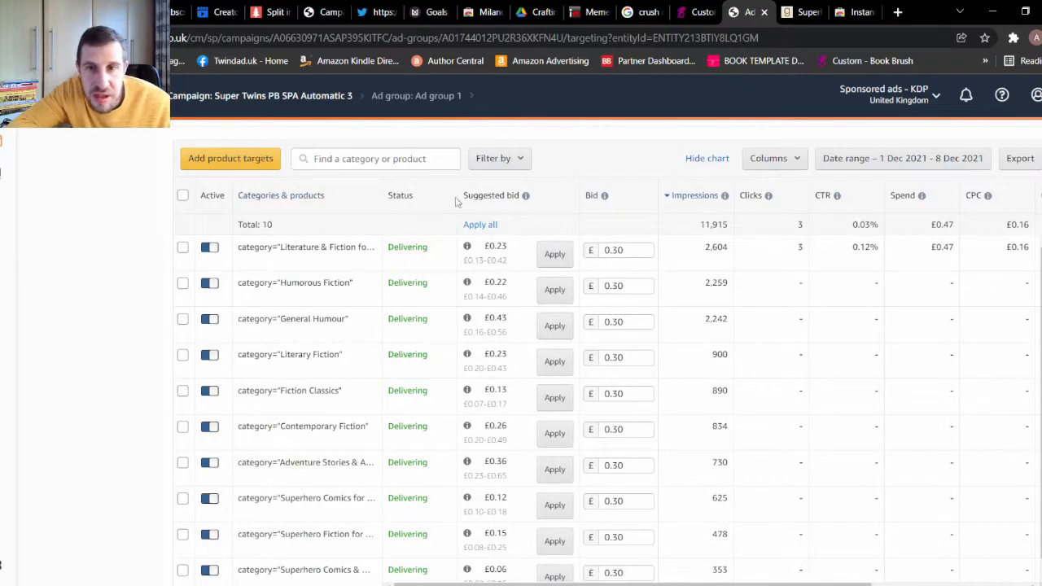
drag(381, 196, 465, 197)
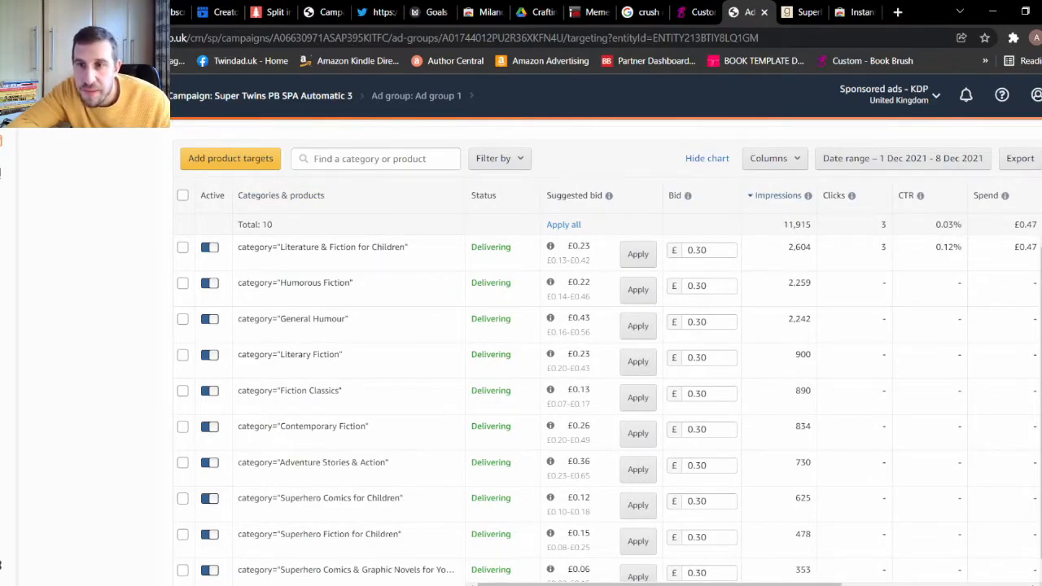
- Examine the bids, impressions, clicks, spend and sales of the category targets, focusing on "Literature & Fiction for Children"
scroll(607, 350, down, 1)
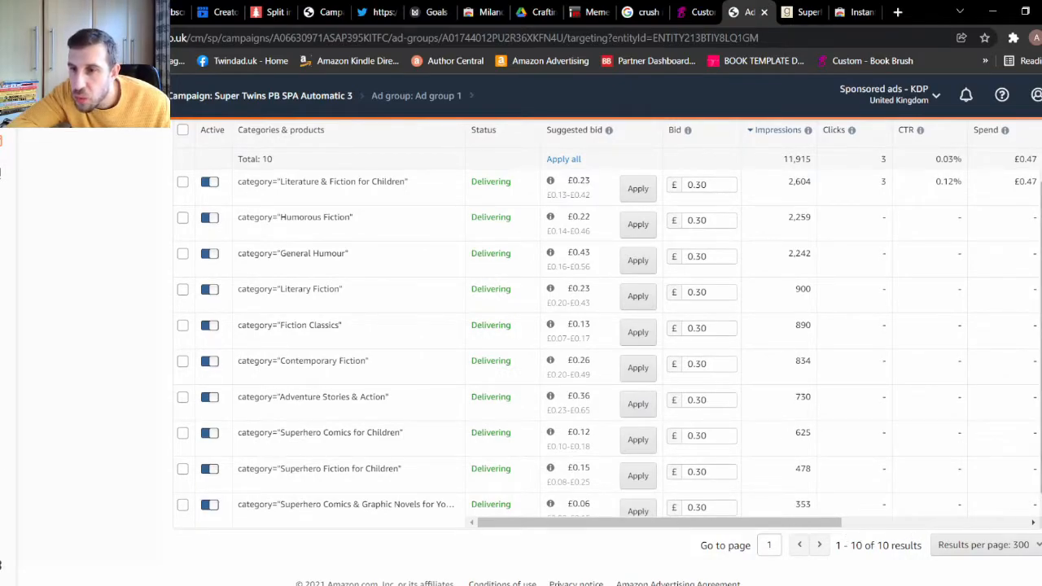
scroll(754, 344, down, 1)
scroll(754, 343, up, 1)
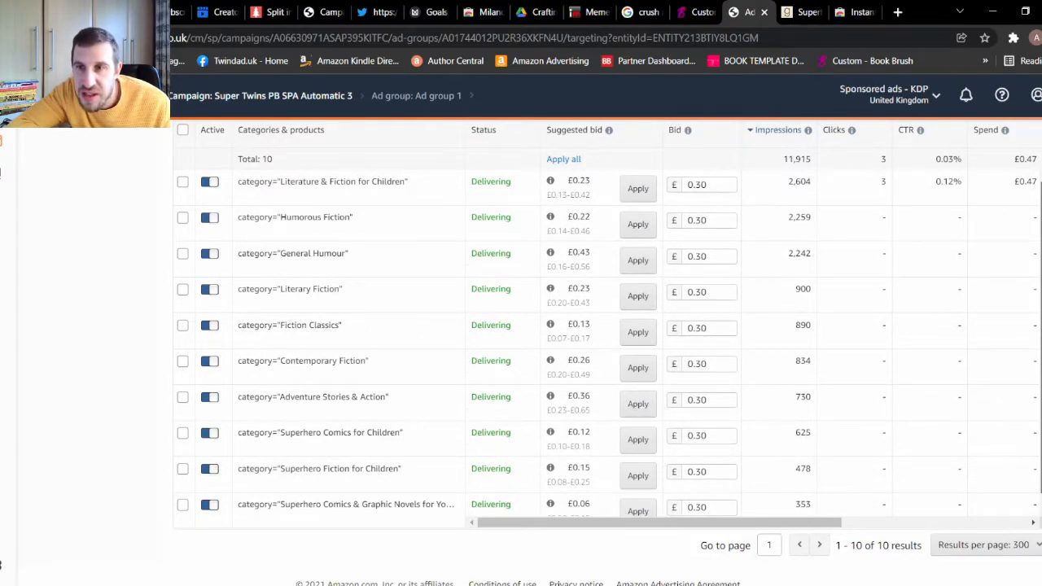
drag(796, 531, 835, 537)
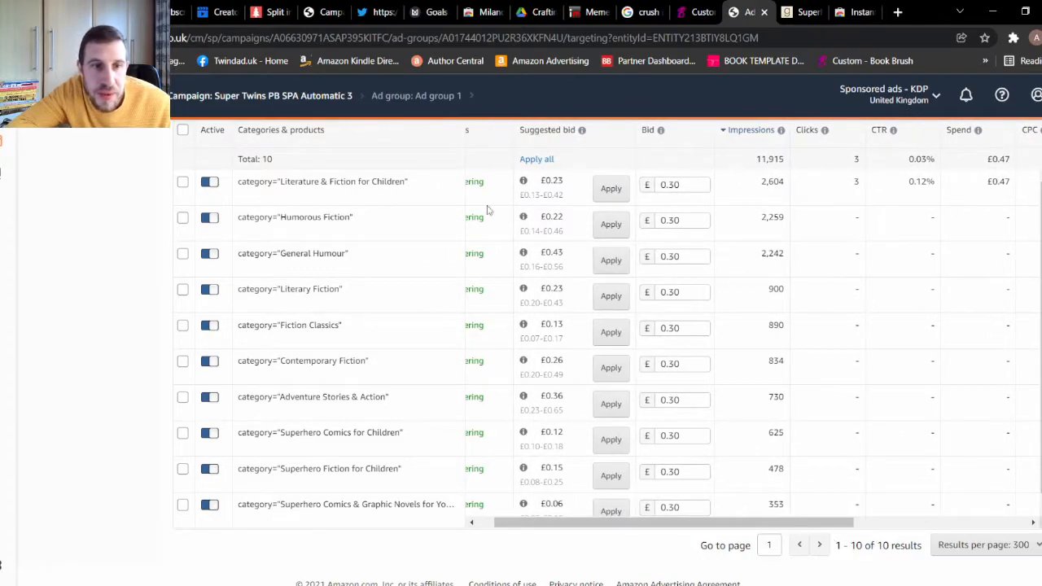
drag(241, 184, 333, 181)
click(415, 185)
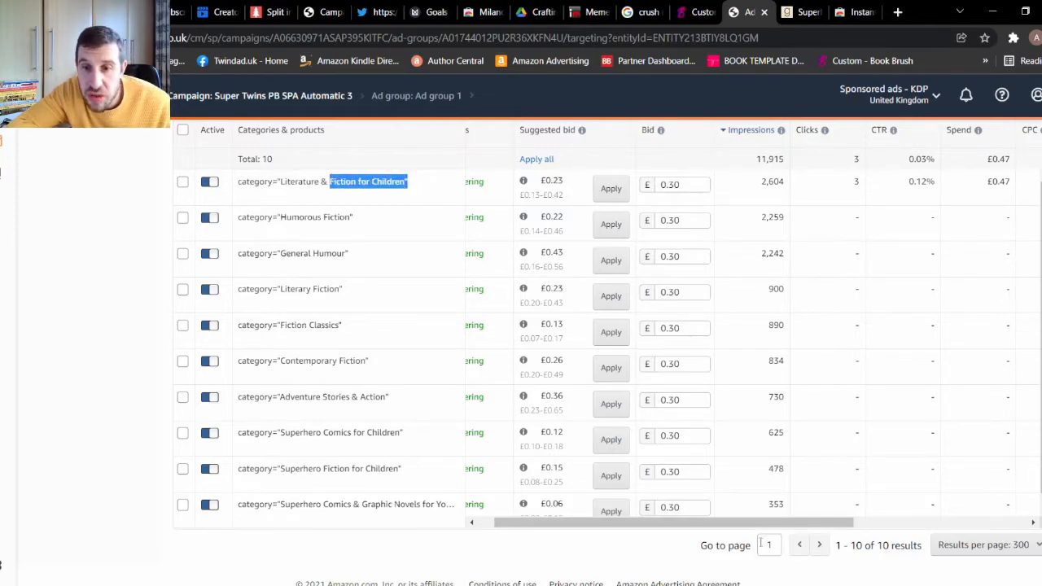
drag(781, 523, 936, 525)
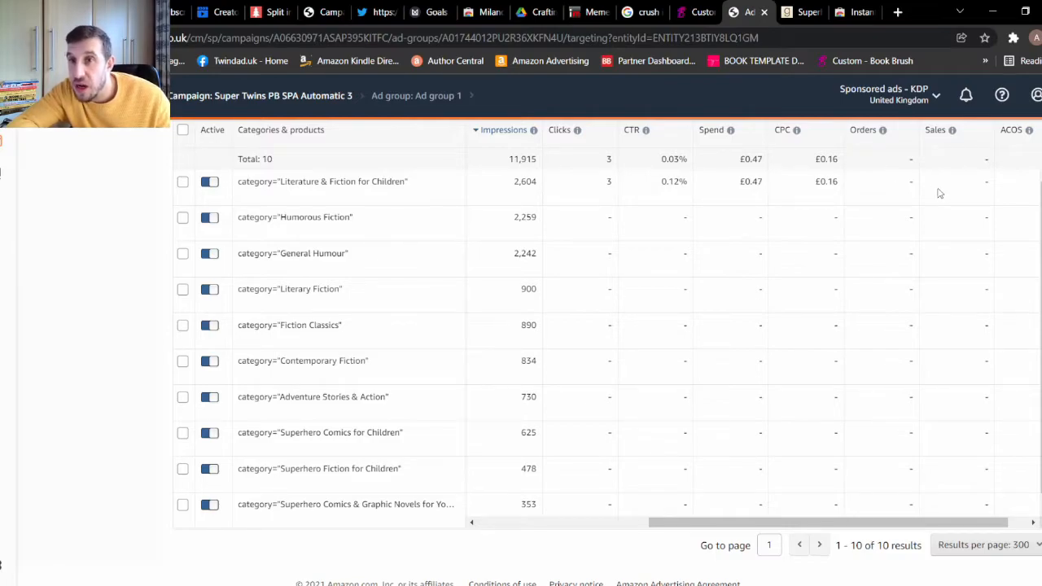
scroll(607, 350, up, 5)
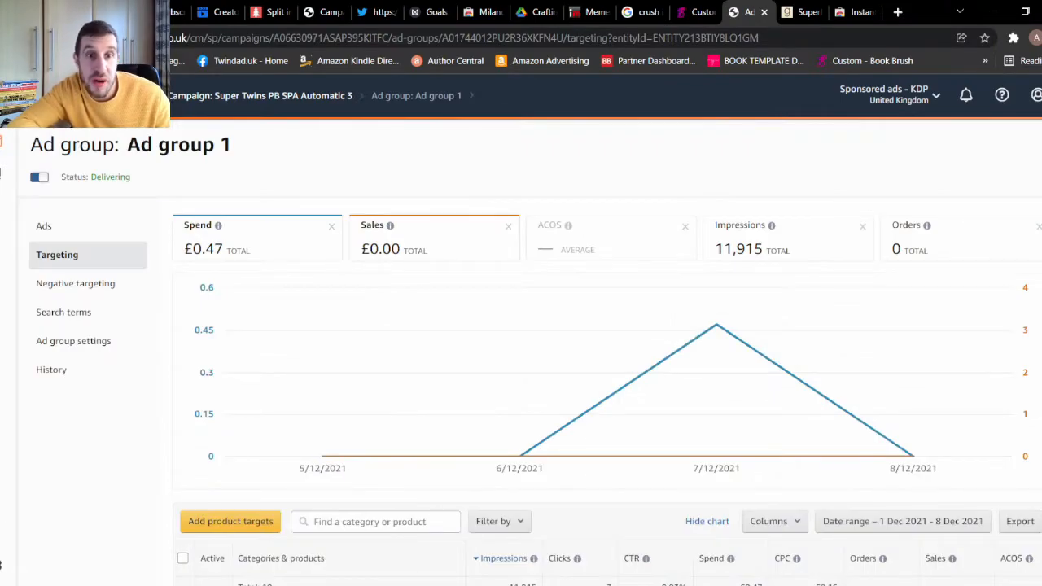
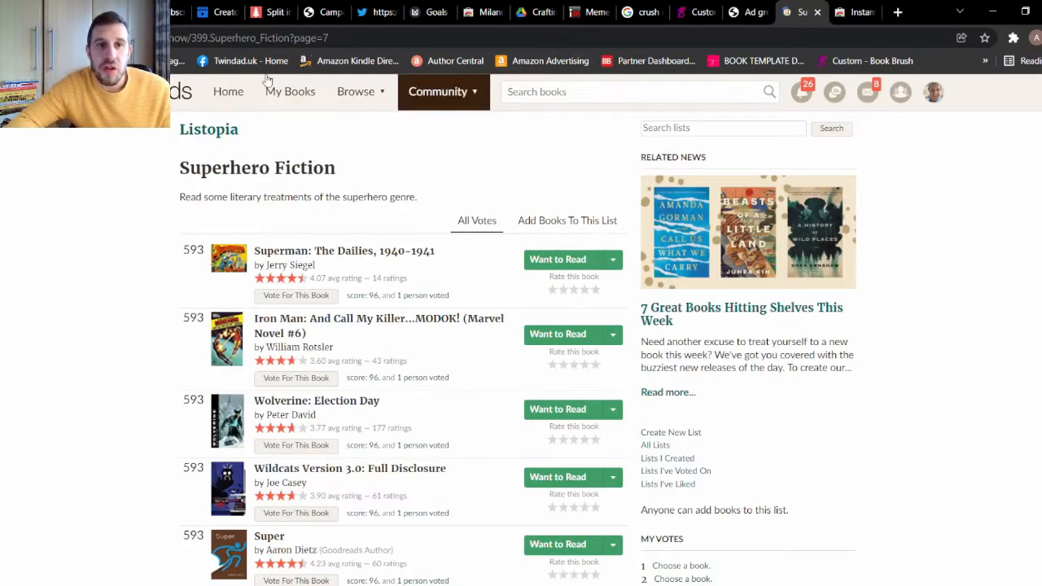
- Go from the Superhero Fiction list on Goodreads to the main Listopia page and look over its lists and tags
click(198, 132)
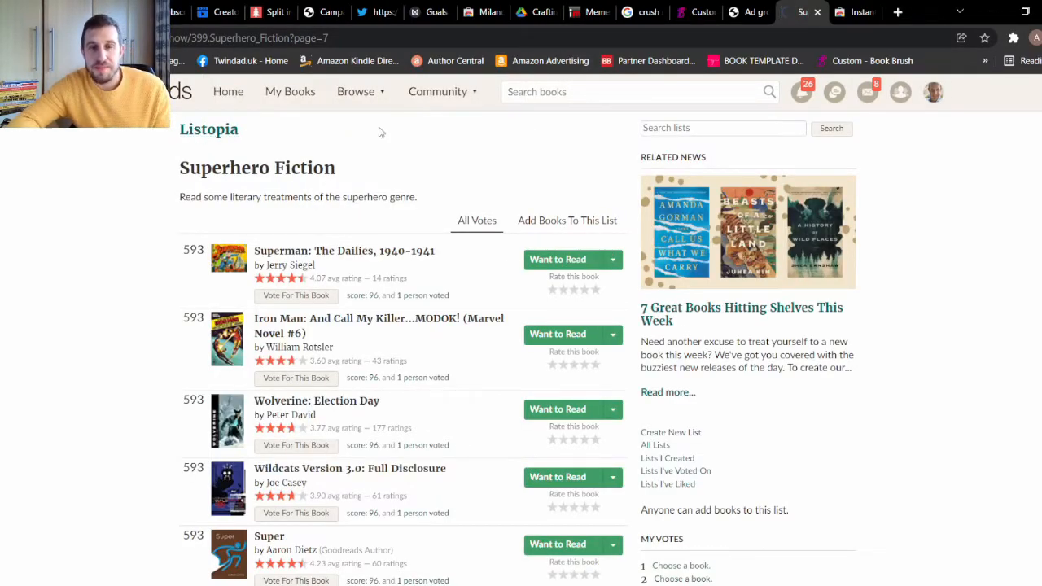
click(539, 93)
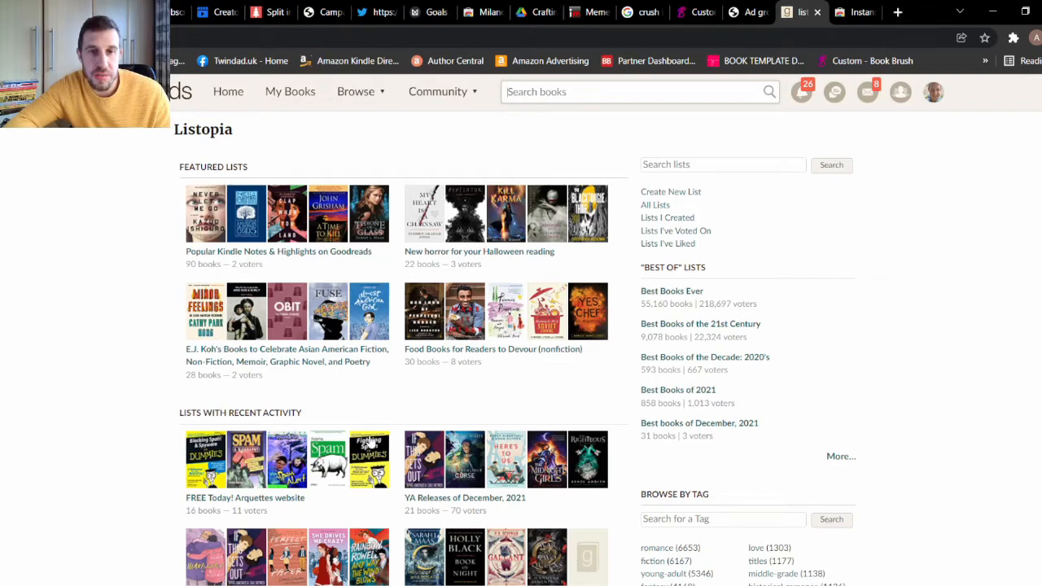
scroll(377, 300, down, 3)
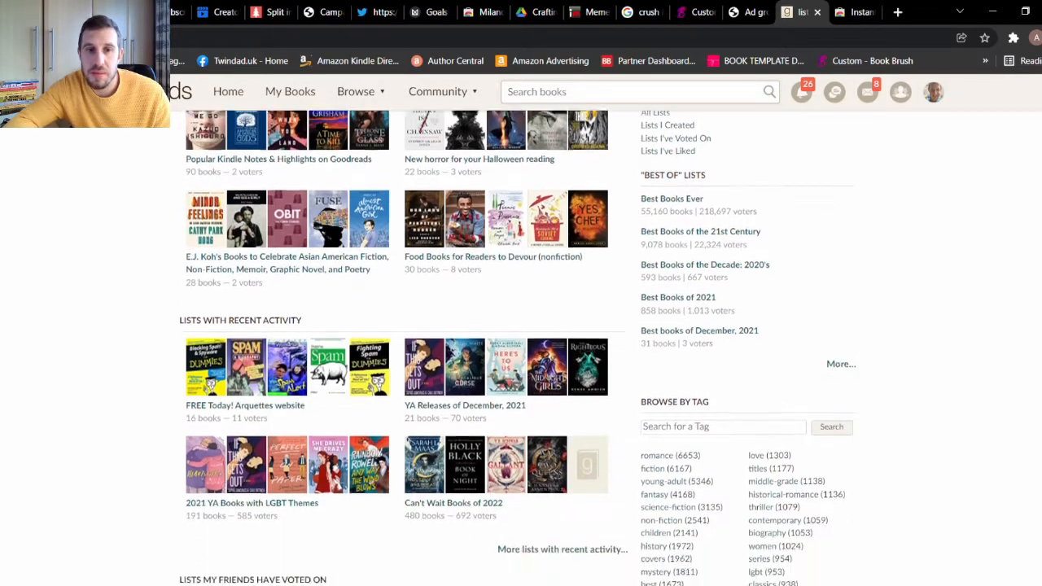
scroll(377, 299, down, 2)
scroll(183, 171, up, 5)
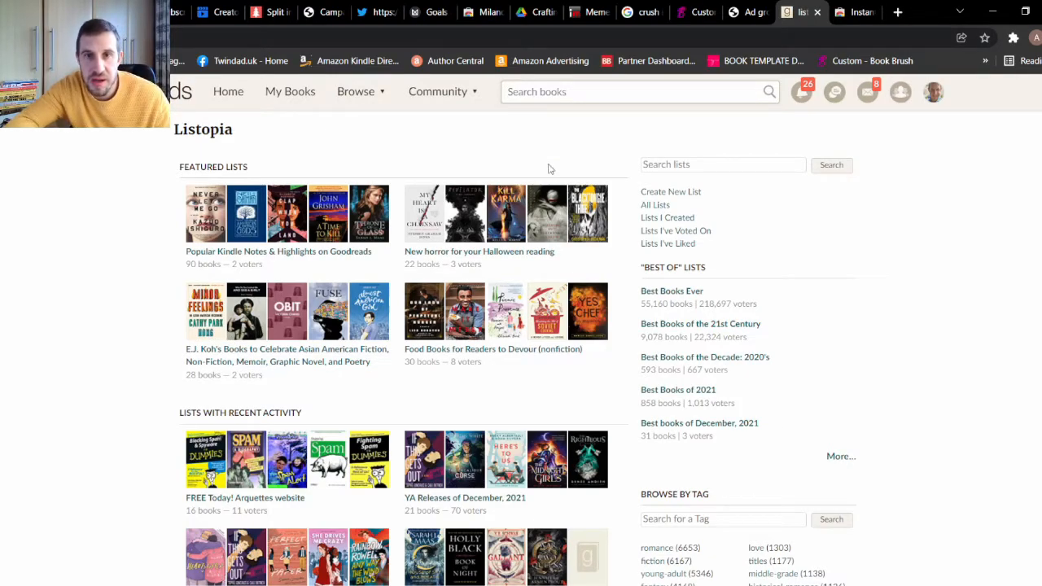
- Search the Goodreads lists for "superhero", then open the Superhero Fiction list and look through its first 100 books
click(676, 165)
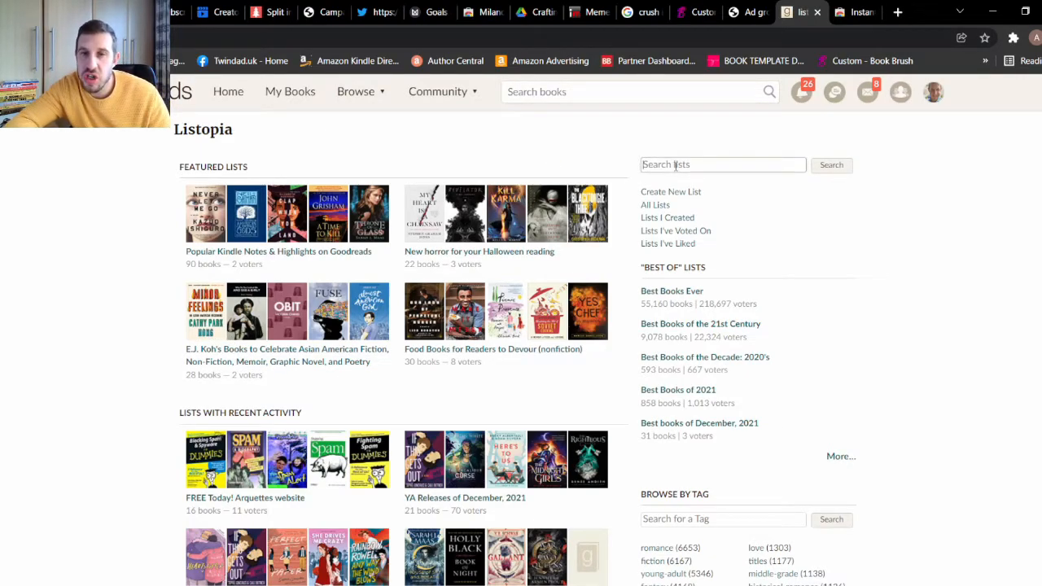
text(middle grade)
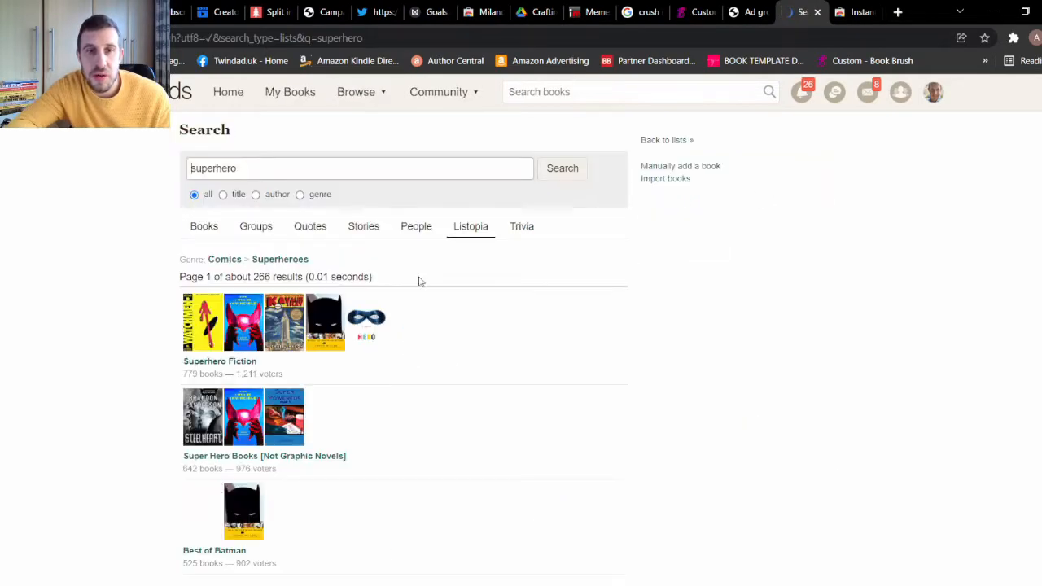
click(236, 361)
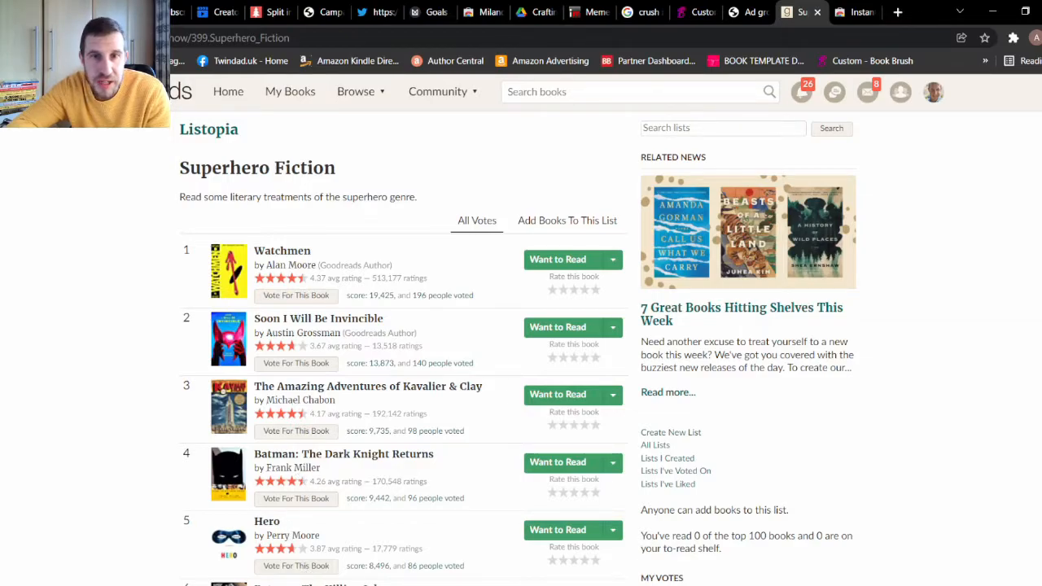
scroll(403, 347, down, 20)
scroll(403, 348, down, 20)
scroll(403, 347, down, 20)
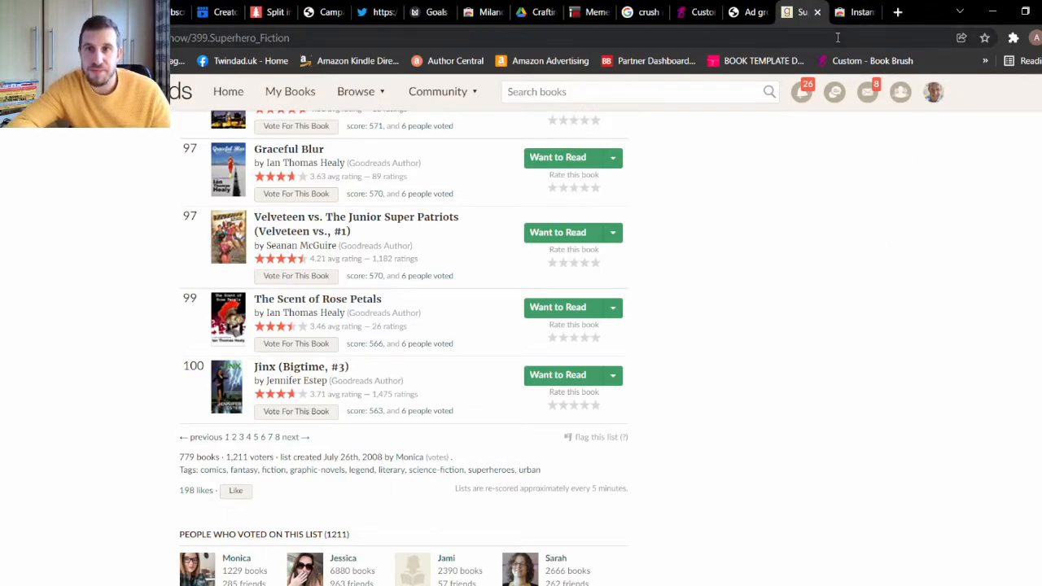
- Switch to the Chrome Web Store page of the Instant Data Scraper extension and highlight the extension's name
click(855, 11)
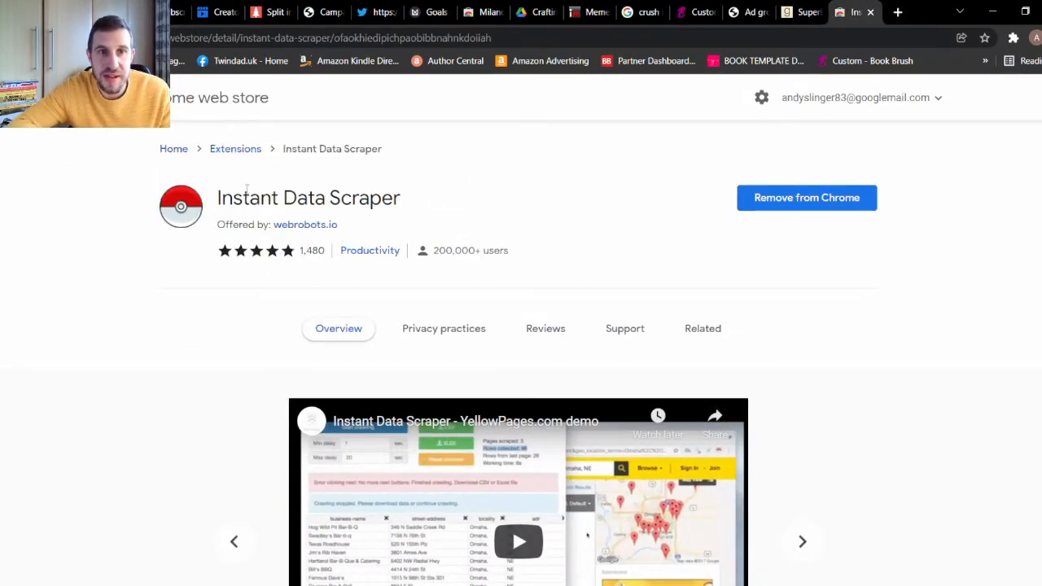
drag(217, 198, 410, 186)
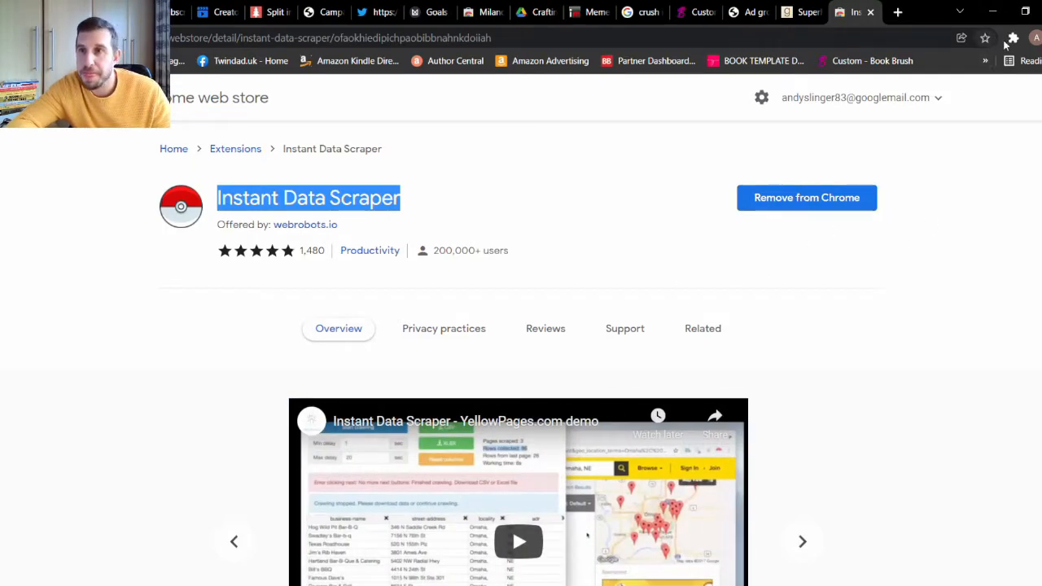
click(1014, 38)
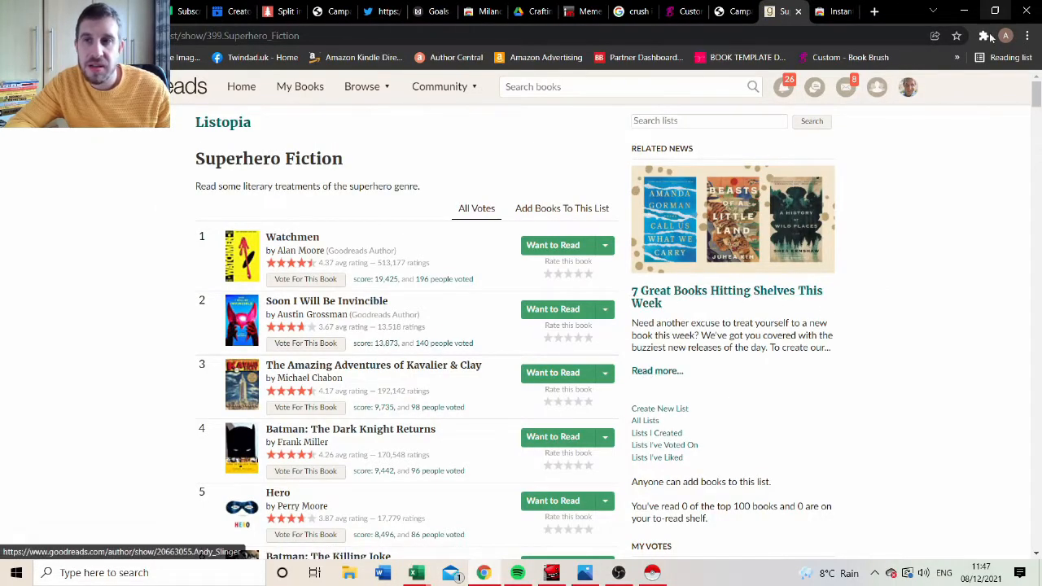
- Run the Instant Data Scraper extension on the Goodreads Superhero Fiction list and crawl through its multiple pages
click(984, 35)
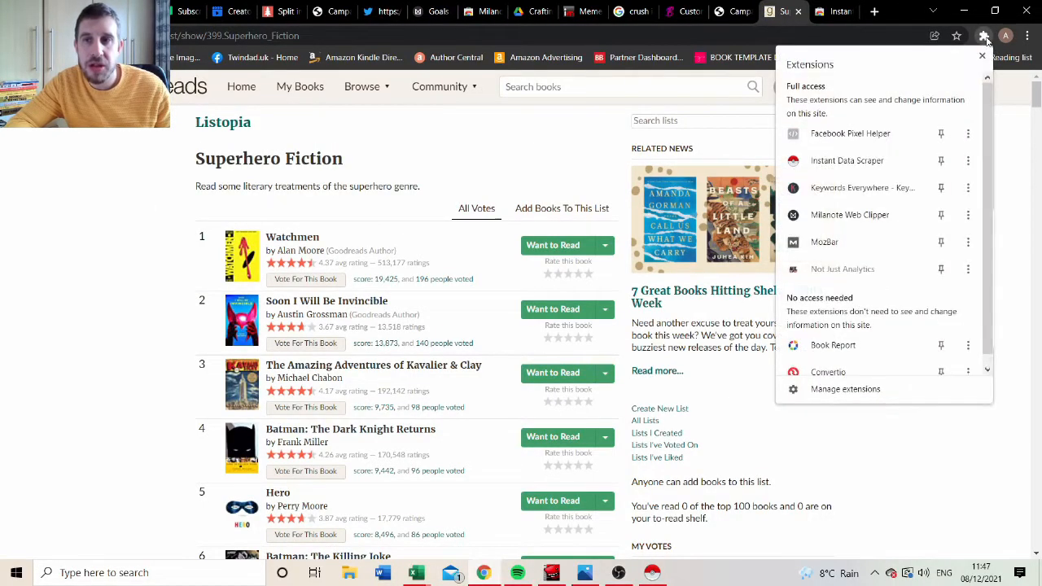
click(850, 162)
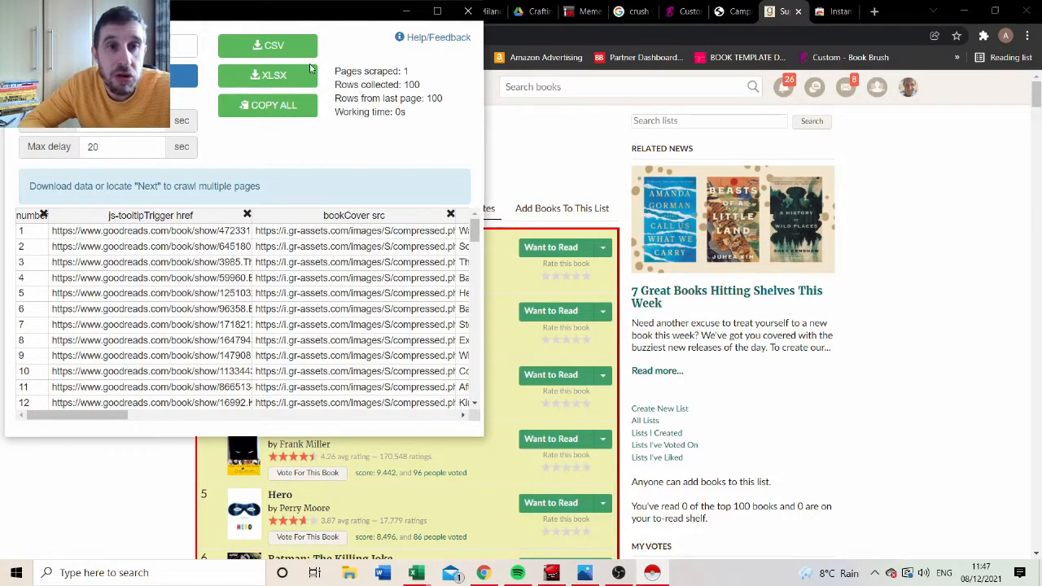
click(183, 76)
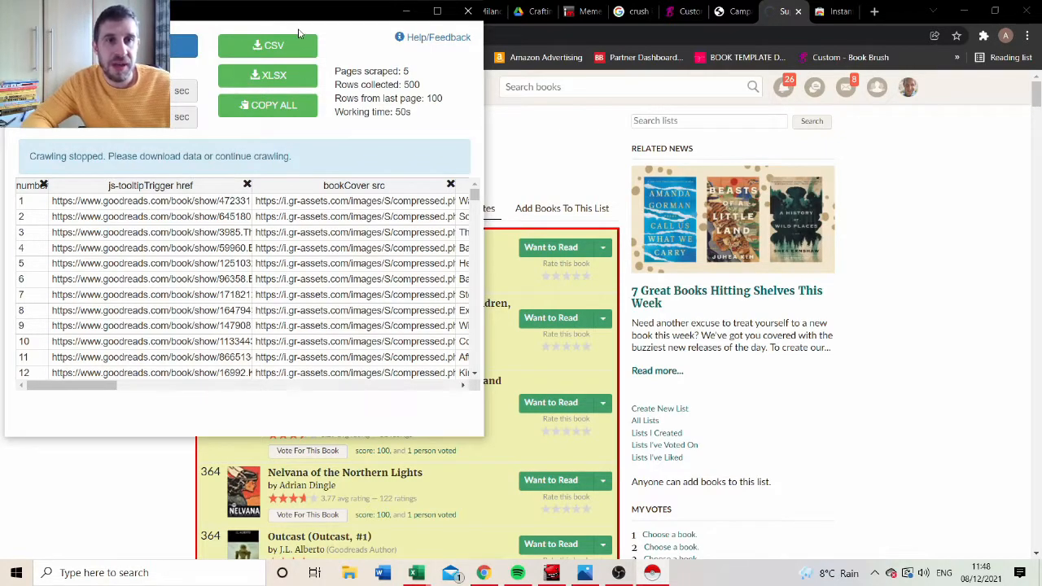
- Export the scraped book data as a CSV file and open it in Excel
click(290, 54)
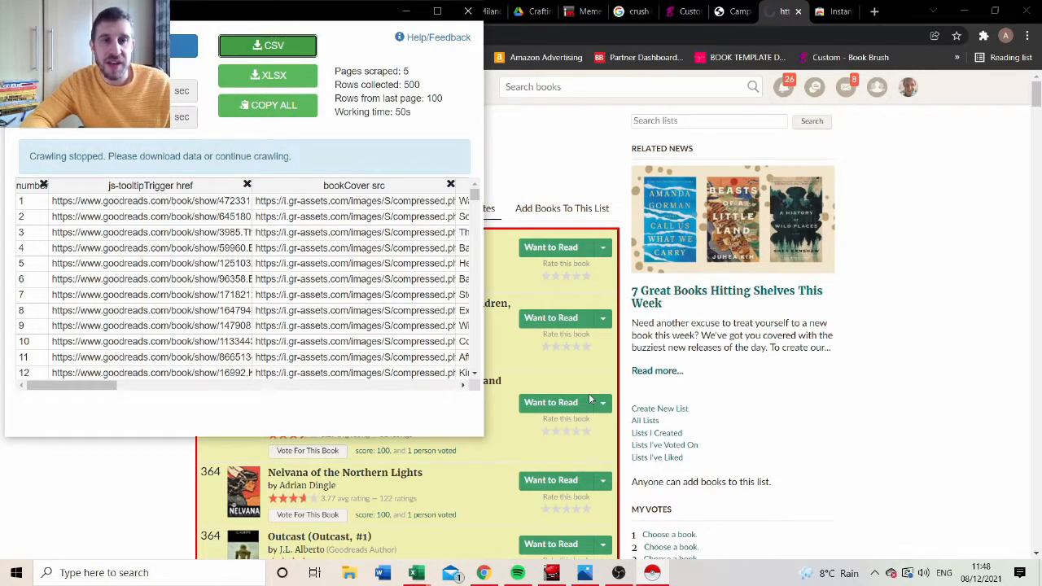
click(72, 432)
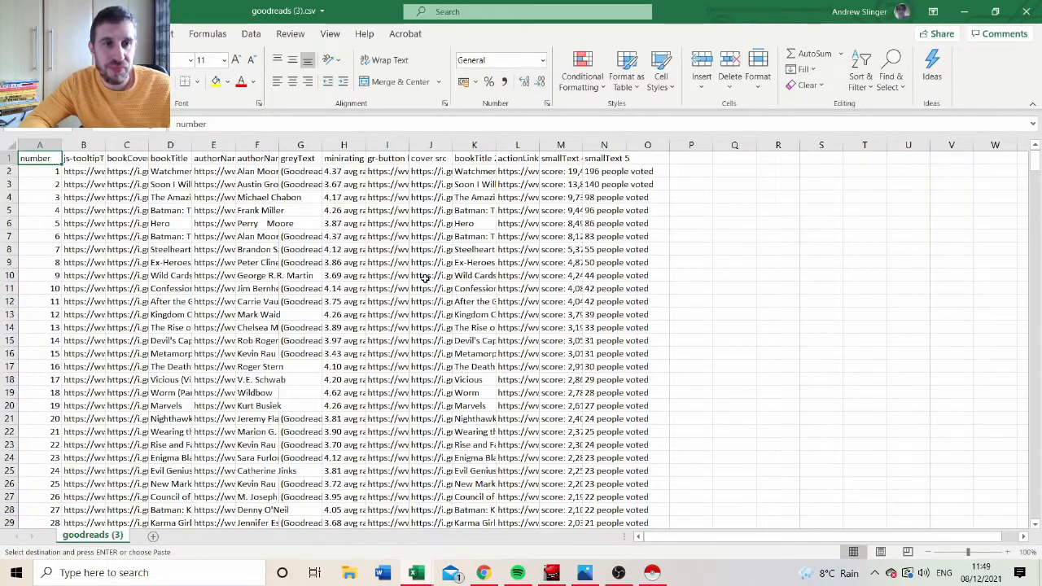
- Widen the bookTitle column to show more of each title and select the cell with "Soon I Will Be Invincible"
drag(191, 150, 366, 149)
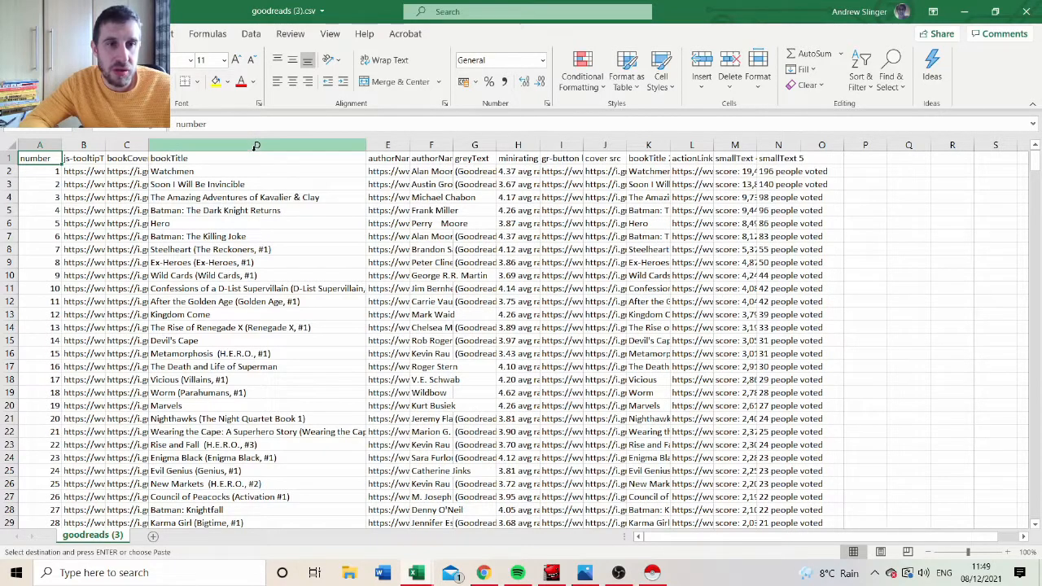
click(236, 182)
right_click(236, 182)
key(Escape)
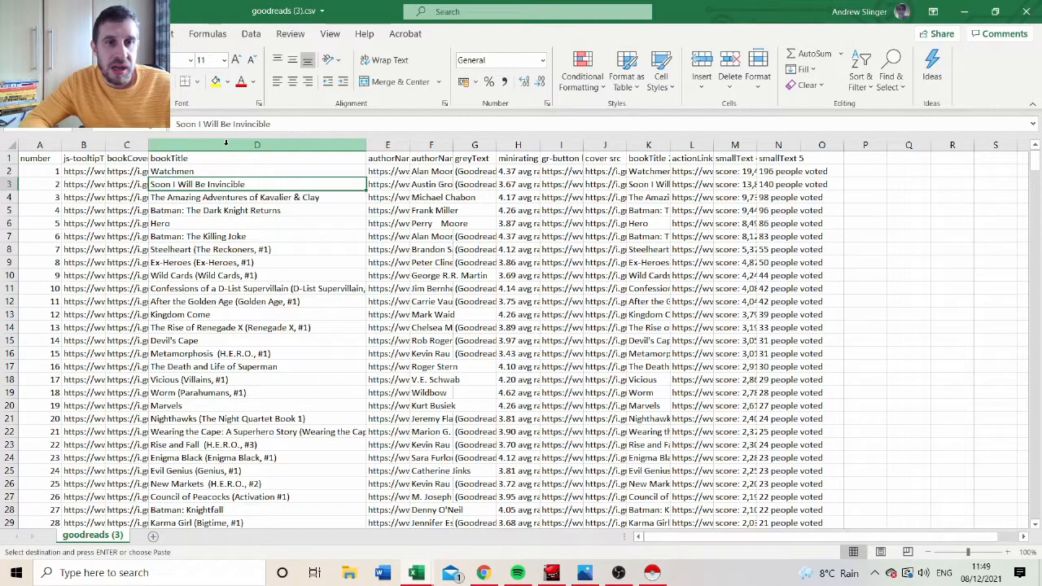
- Copy the whole bookTitle column and switch to the Amazon Advertising campaign page in Chrome
click(226, 145)
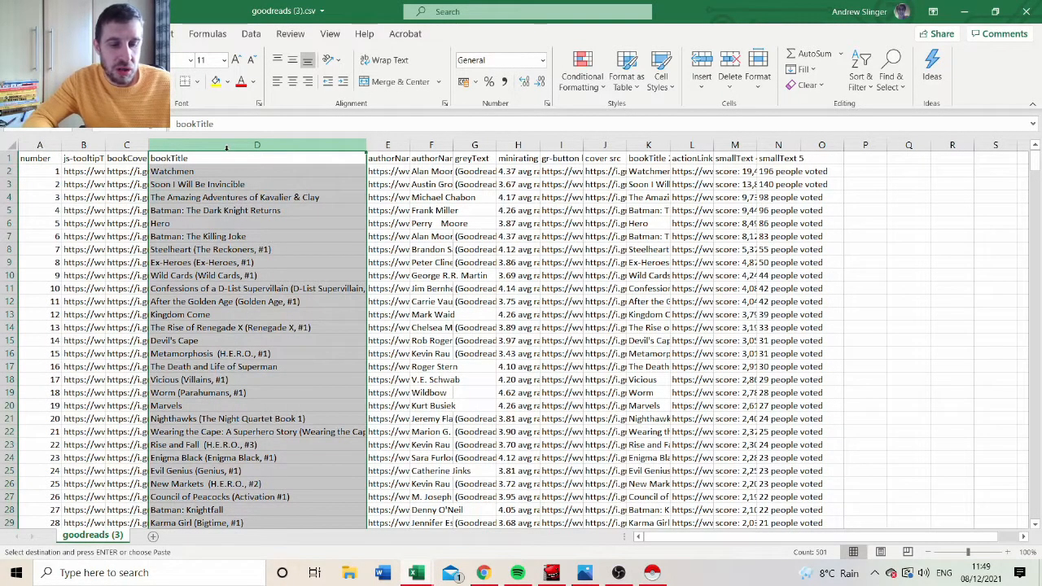
key(ctrl+c)
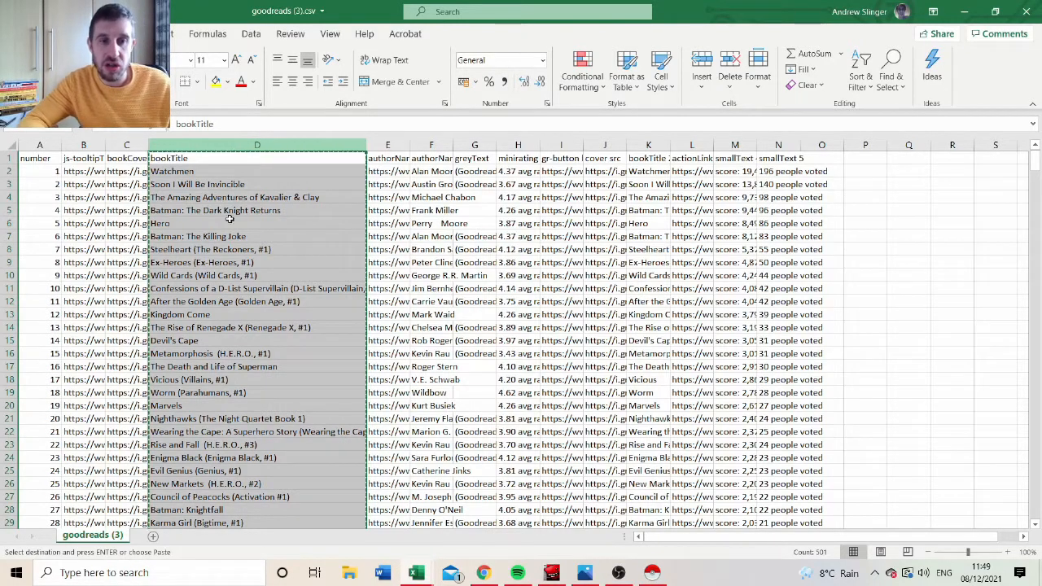
click(484, 572)
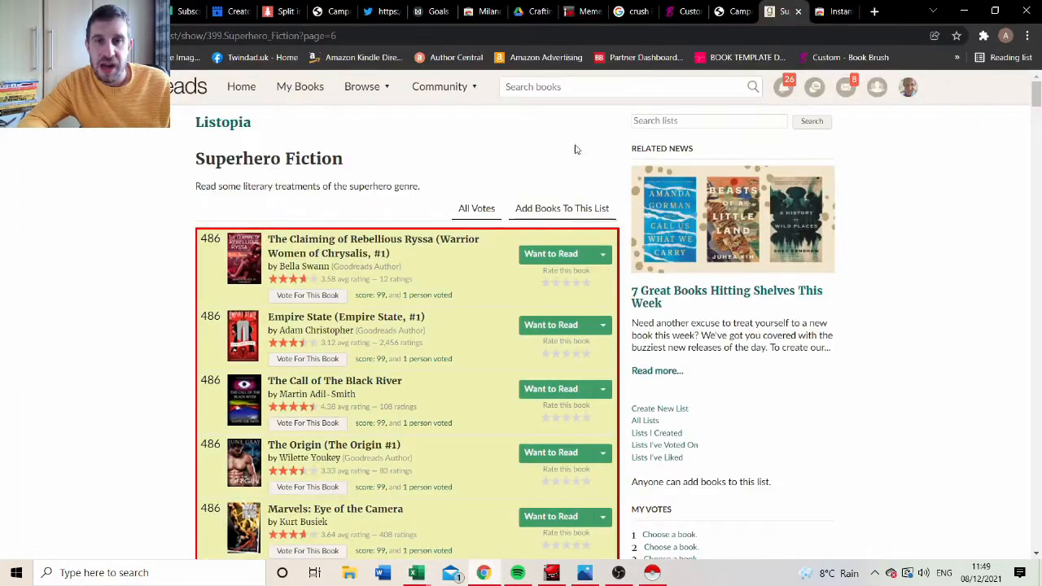
click(735, 11)
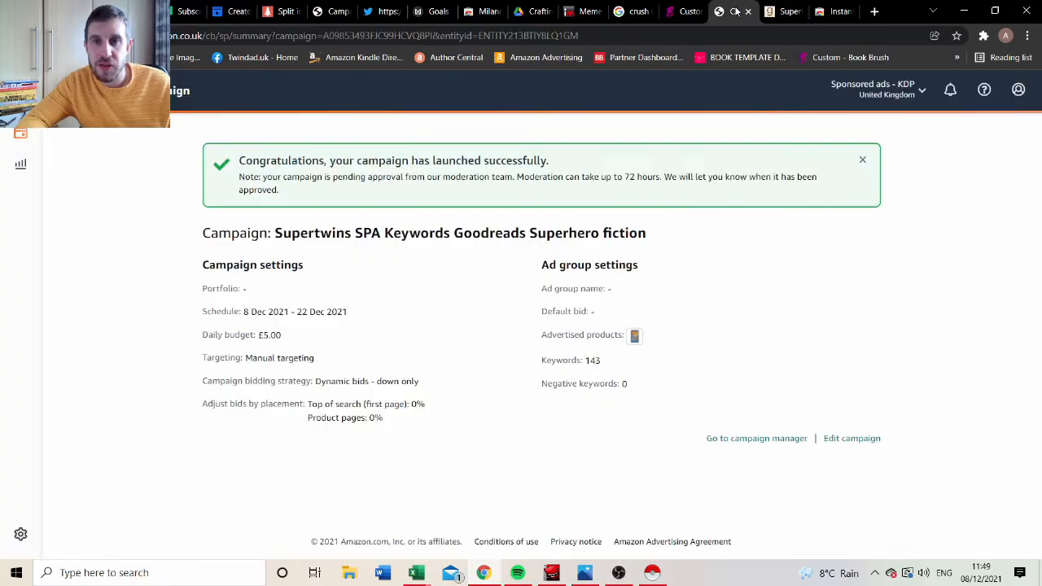
- Go to the campaign manager and start creating a new Sponsored Products campaign
click(20, 132)
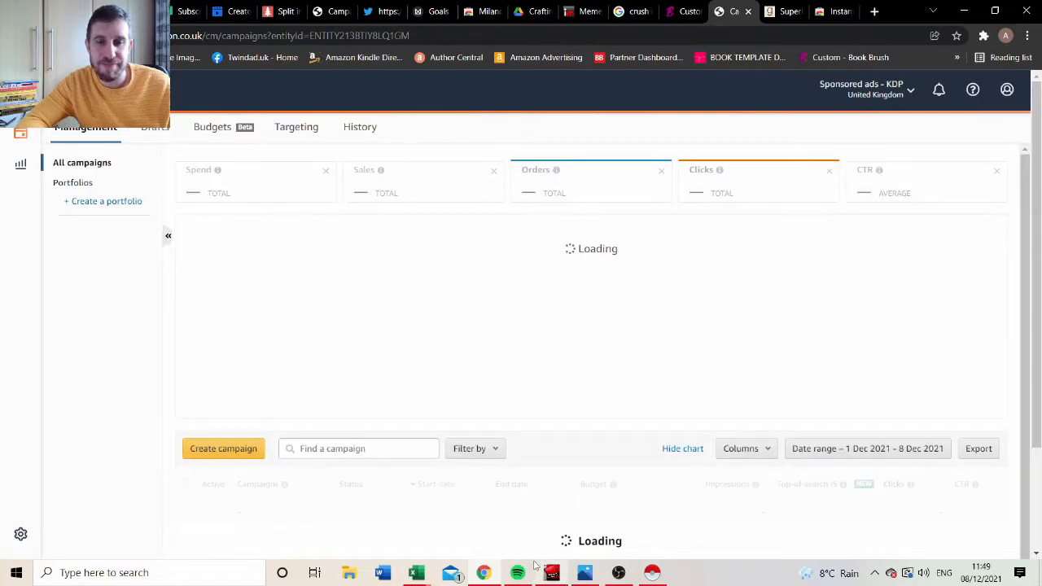
click(245, 454)
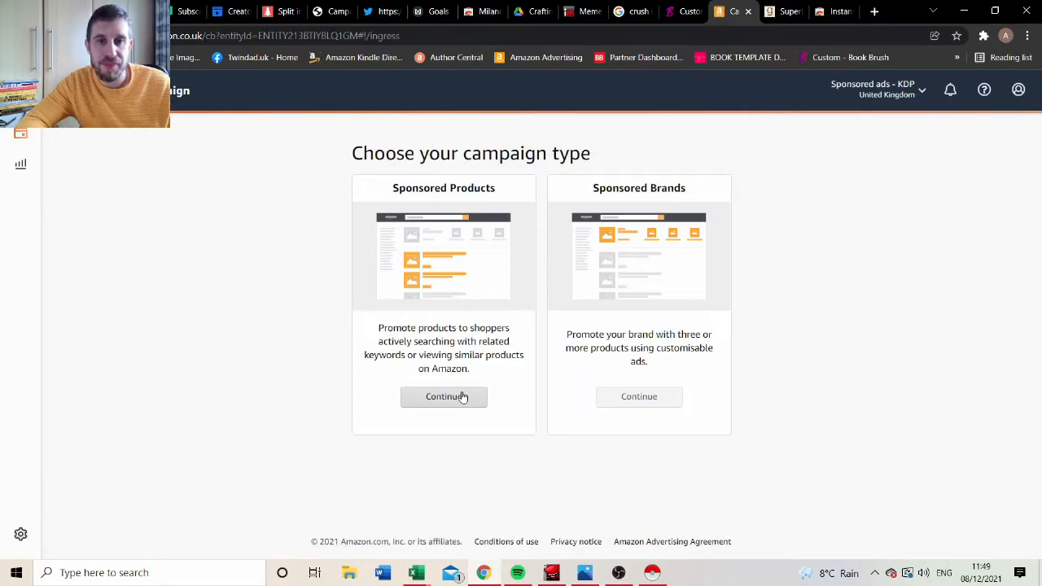
click(461, 396)
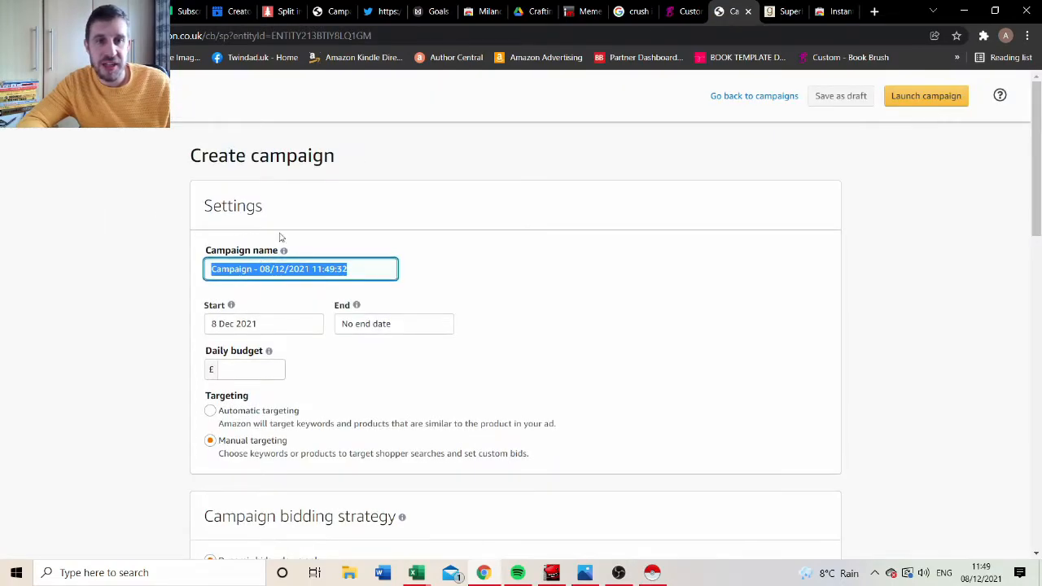
- Name the campaign "Super Twins SPA Goodreads list Super hero fiction Keyword"
text(Su)
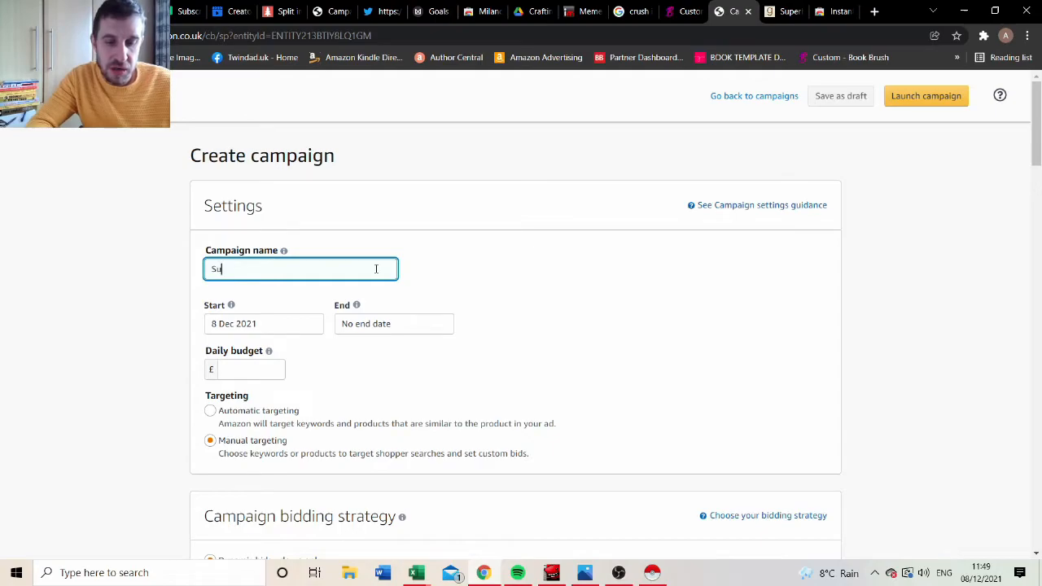
text(per )
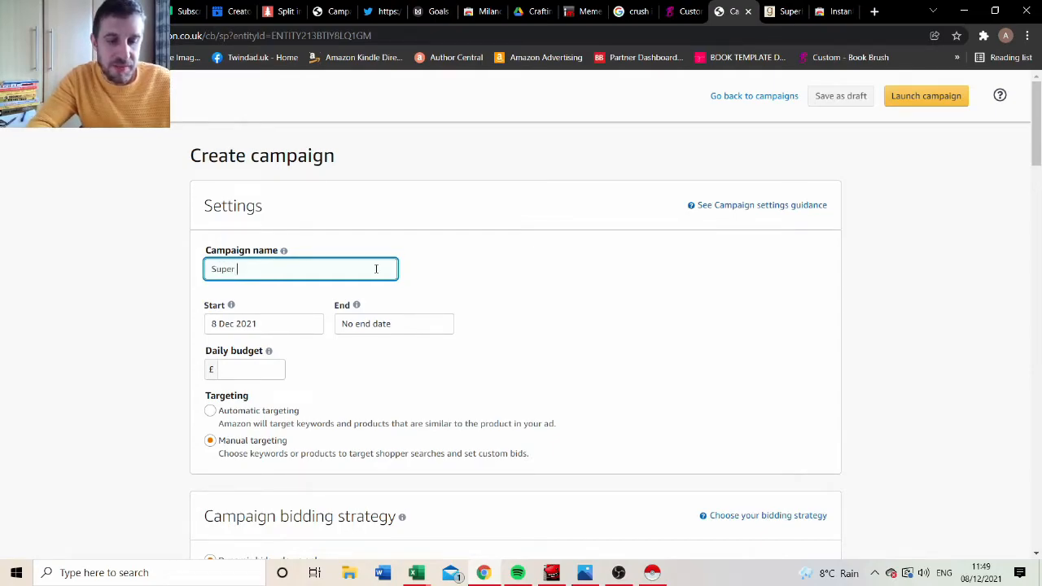
text(Twins SPA Goodreads list Super he)
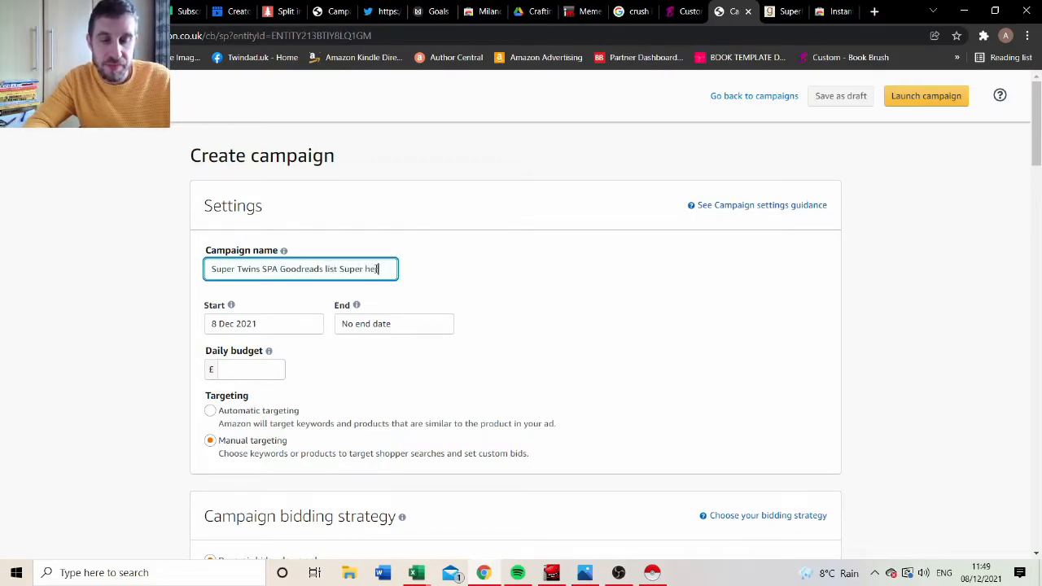
text(fiction)
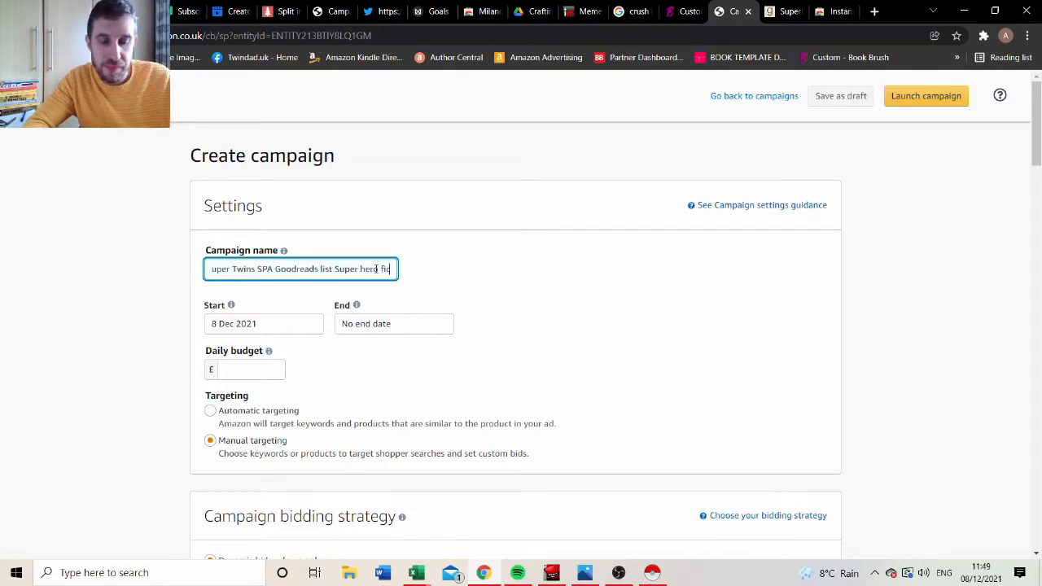
text(Keyword)
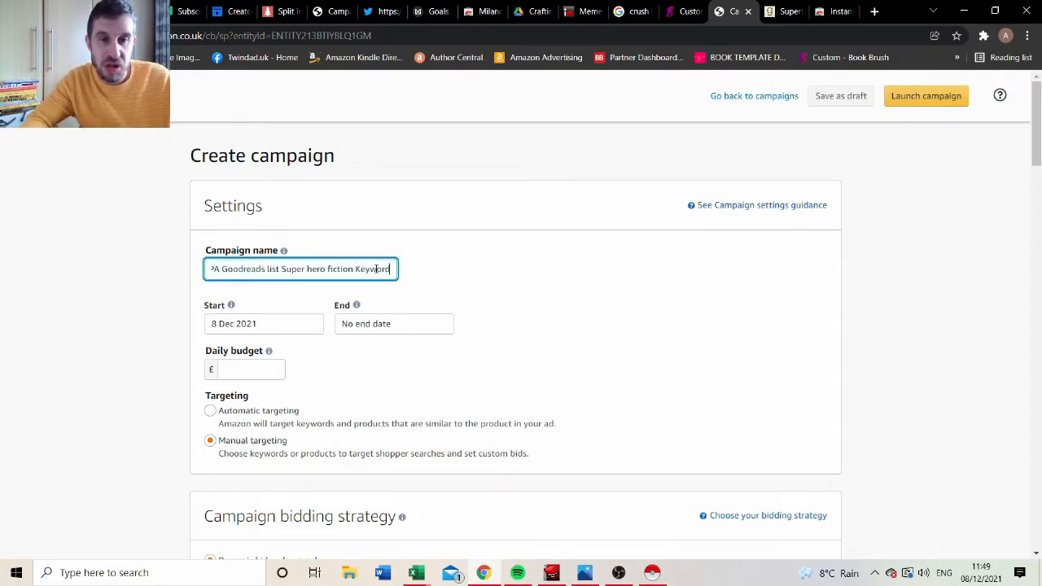
- Set the campaign's end date to 22 Dec 2021 and its daily budget to £5
click(375, 325)
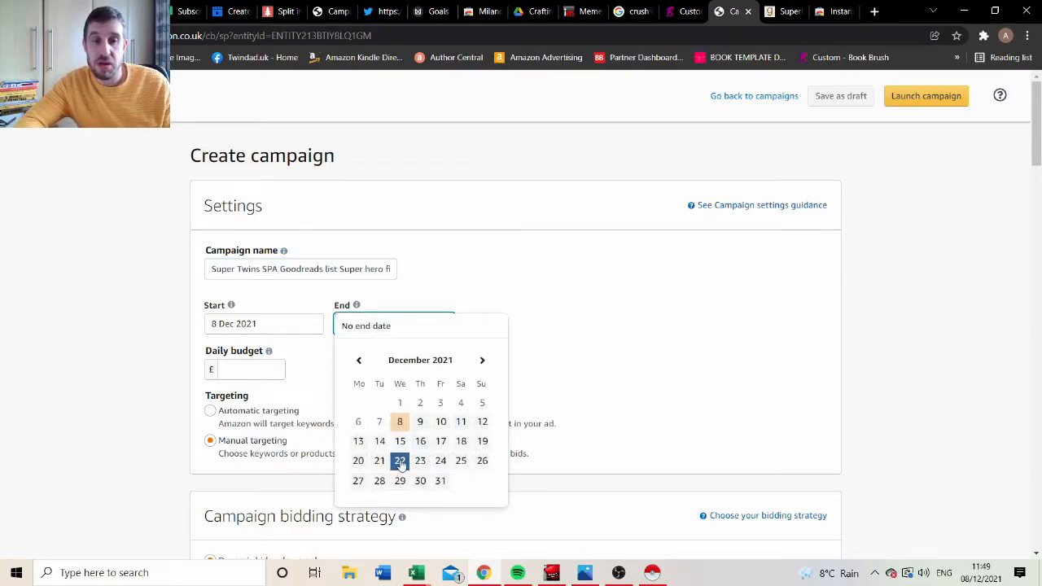
click(400, 461)
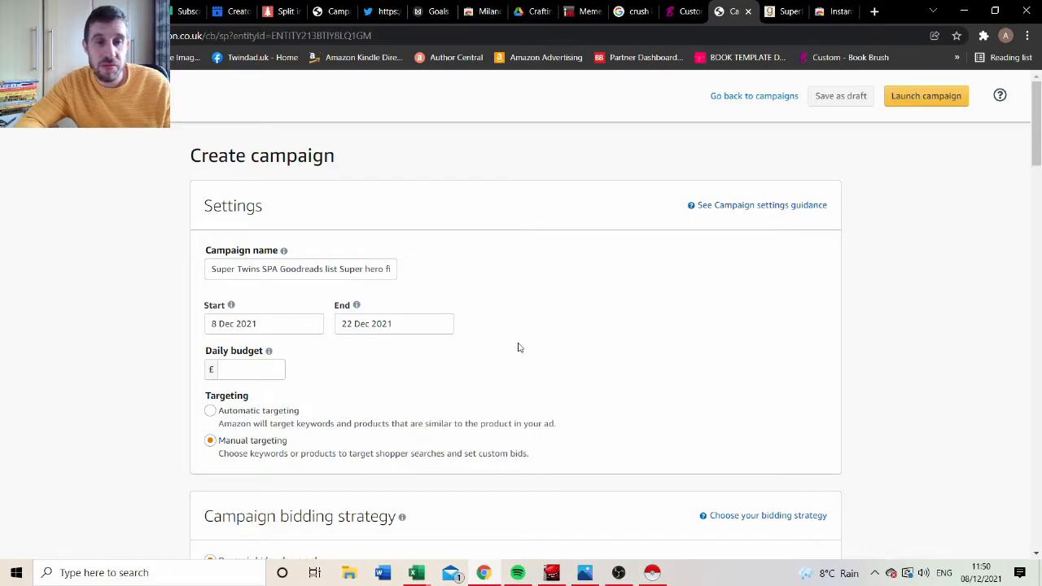
click(236, 372)
text(5)
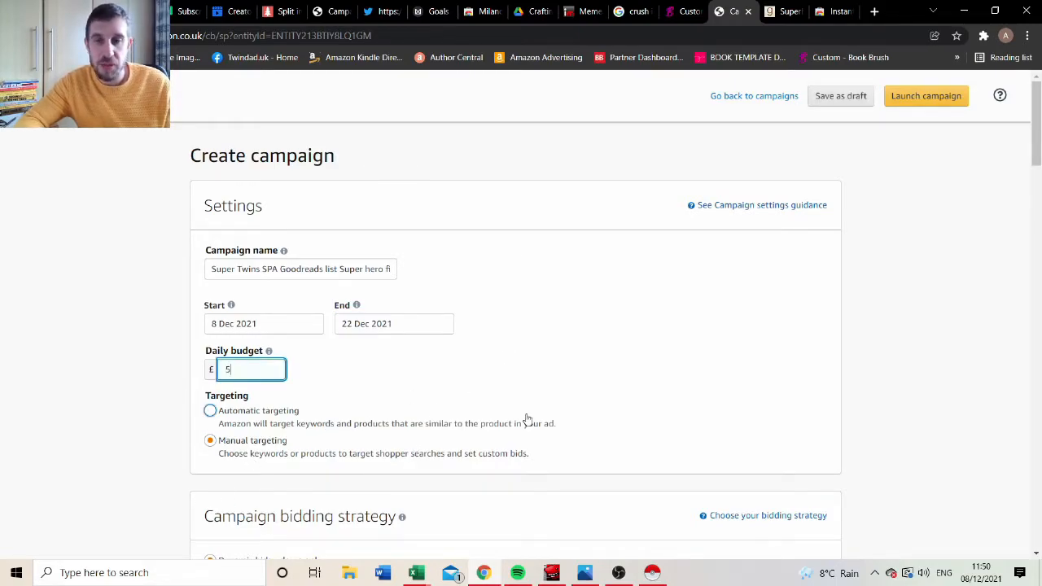
- Add the £6.49 edition of "The Super Twins: 1 (The Super Twins: Twin Pack)" as the advertised product
drag(1036, 141, 1039, 300)
mouse_move(452, 265)
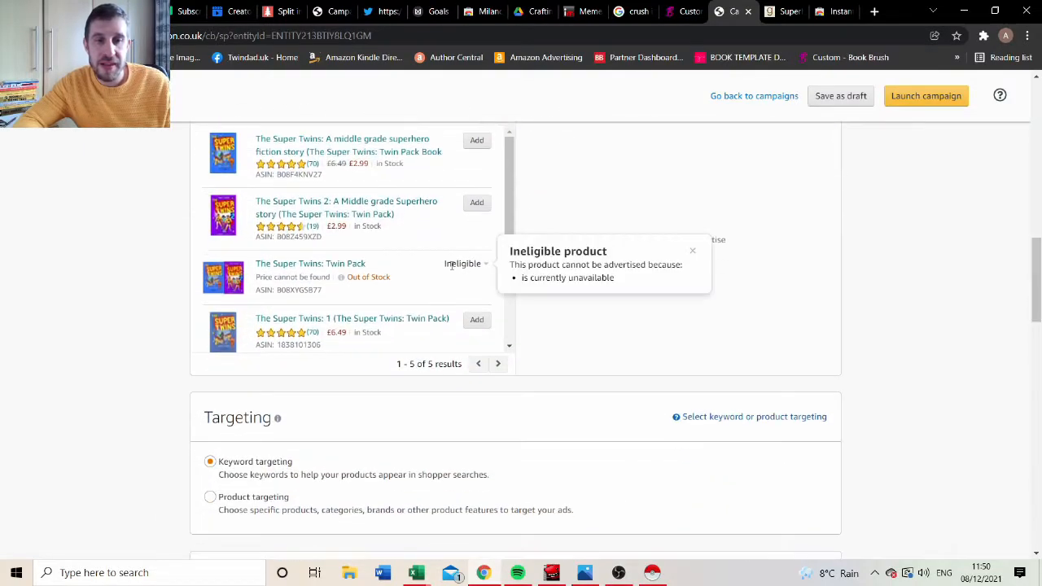
click(478, 320)
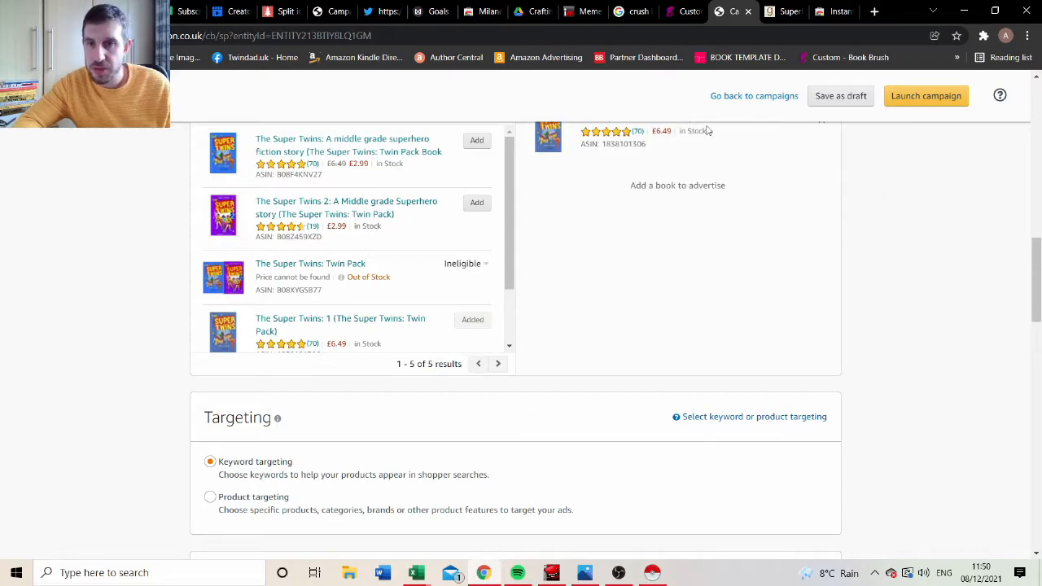
- Choose to enter a keyword list manually, with a custom bid of £0.30
drag(1039, 261, 1039, 316)
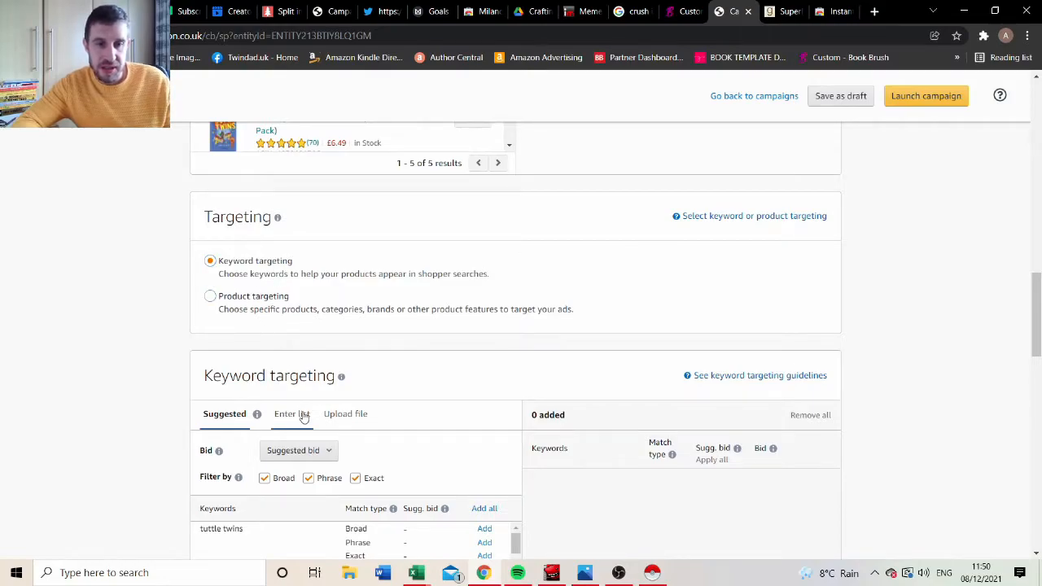
drag(1037, 297, 1037, 339)
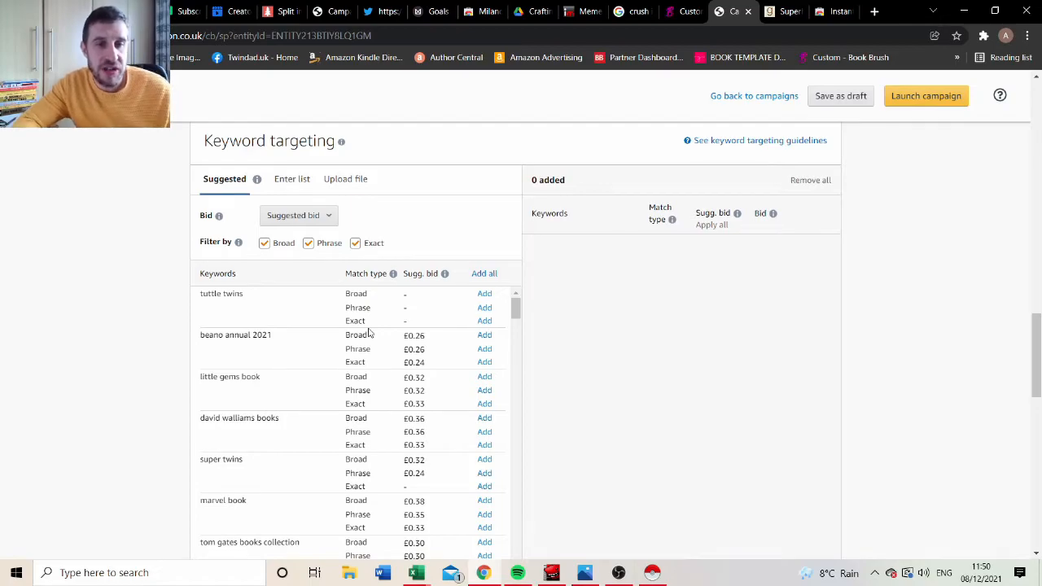
click(291, 178)
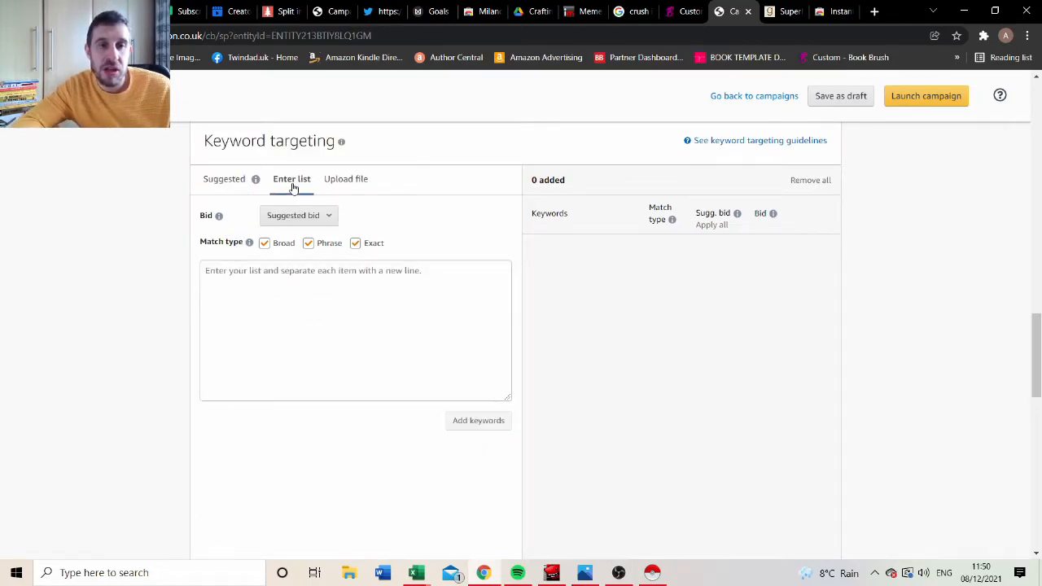
click(317, 217)
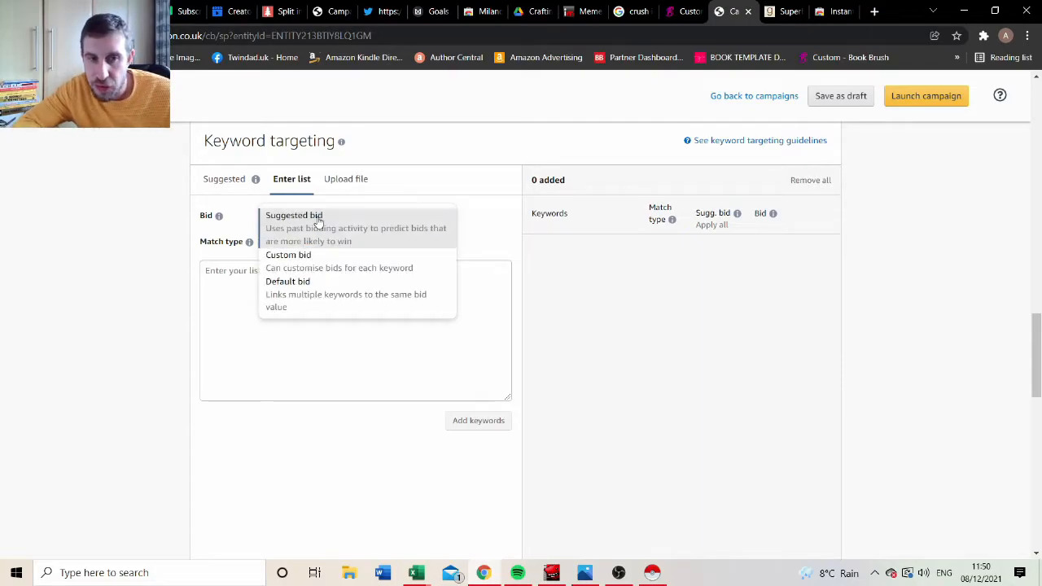
click(314, 260)
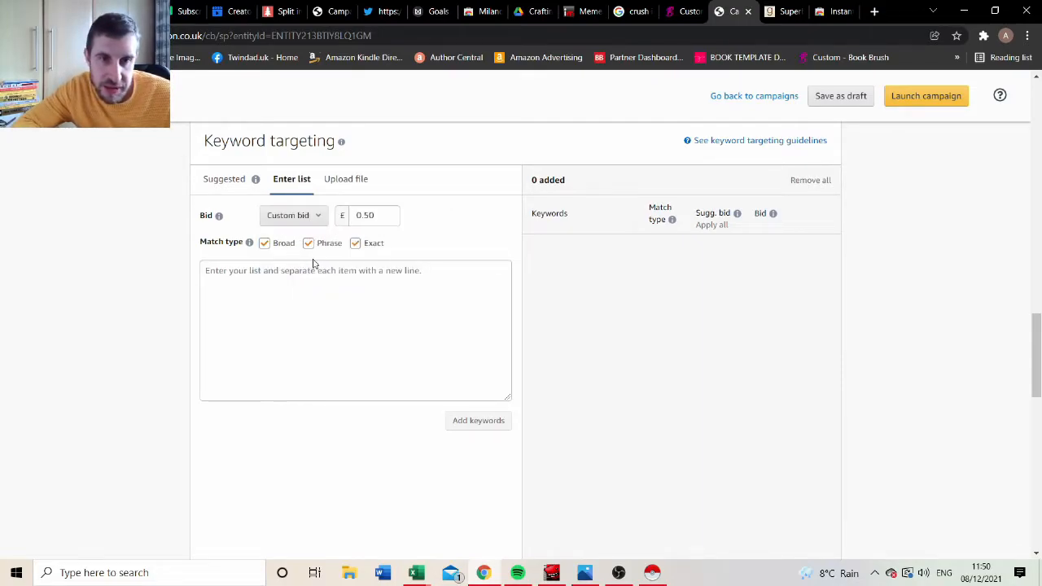
double_click(382, 221)
key(BackSpace)
text(.3)
click(440, 237)
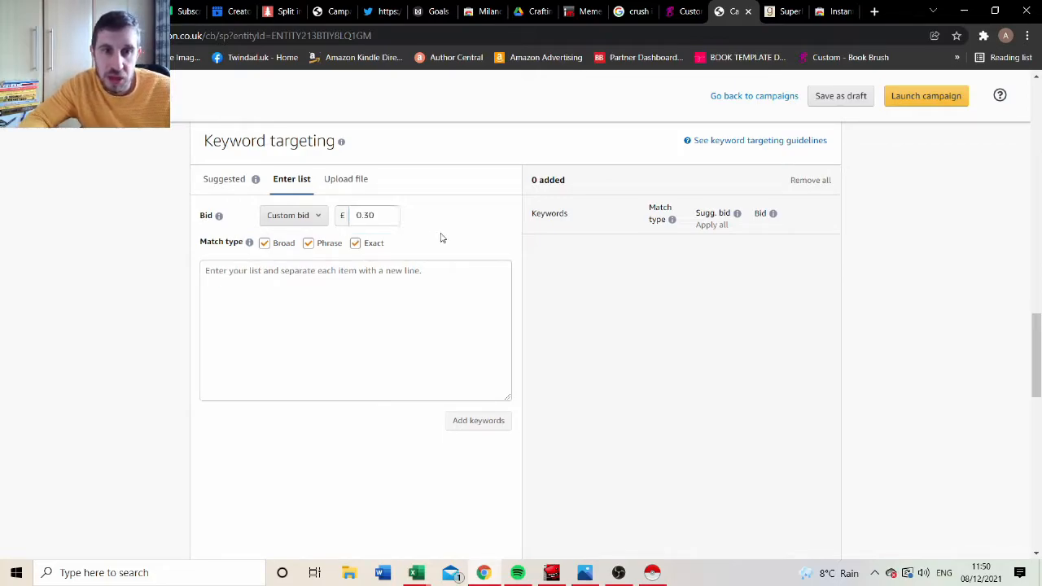
- Restrict the keyword match type to Broad by turning off Phrase and Exact
click(296, 273)
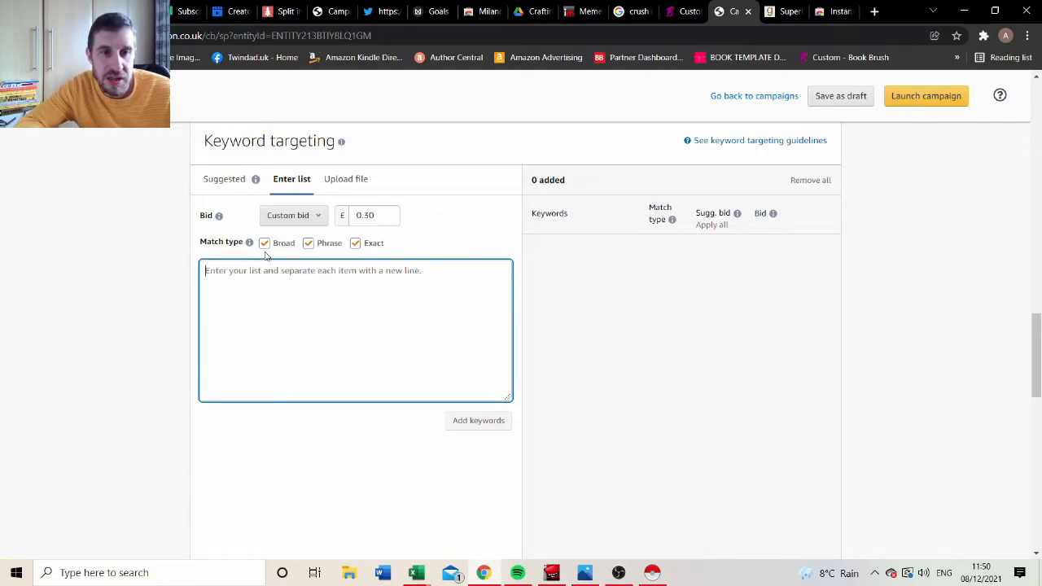
click(308, 243)
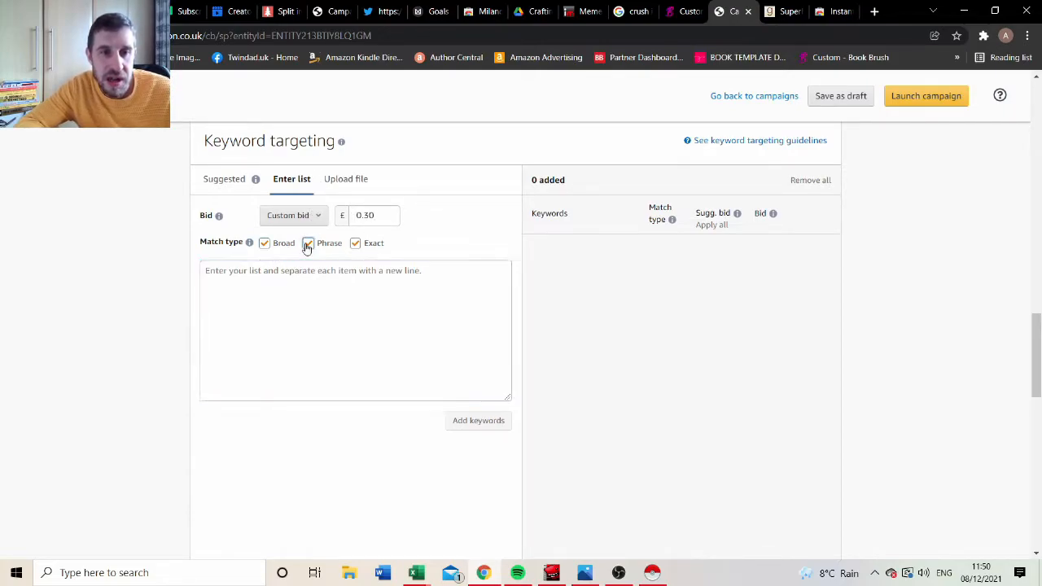
click(358, 245)
- Paste the copied book titles into the keyword list, delete the bookTitle header line and add the keywords
click(257, 279)
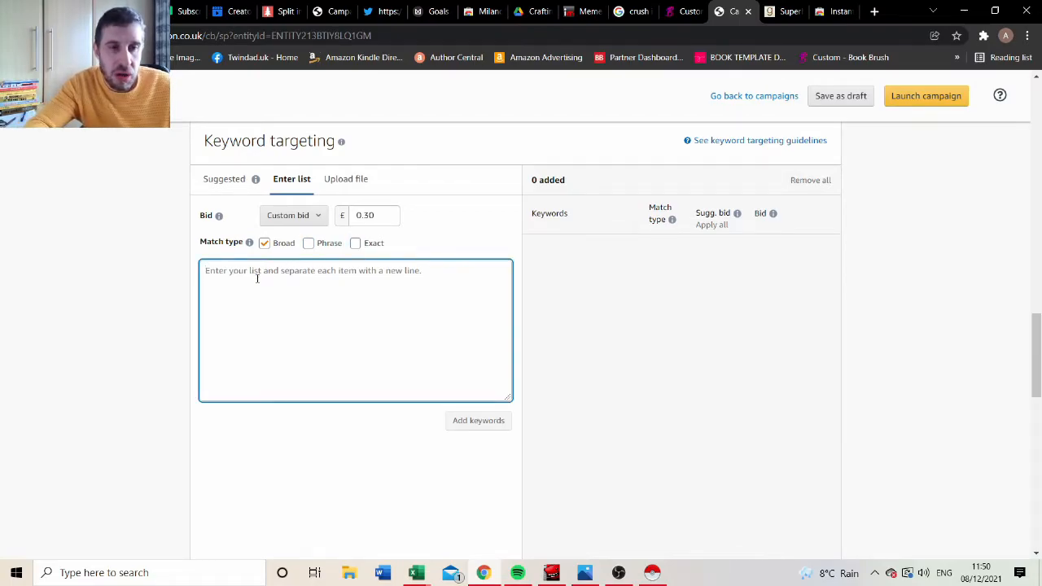
key(ctrl+v)
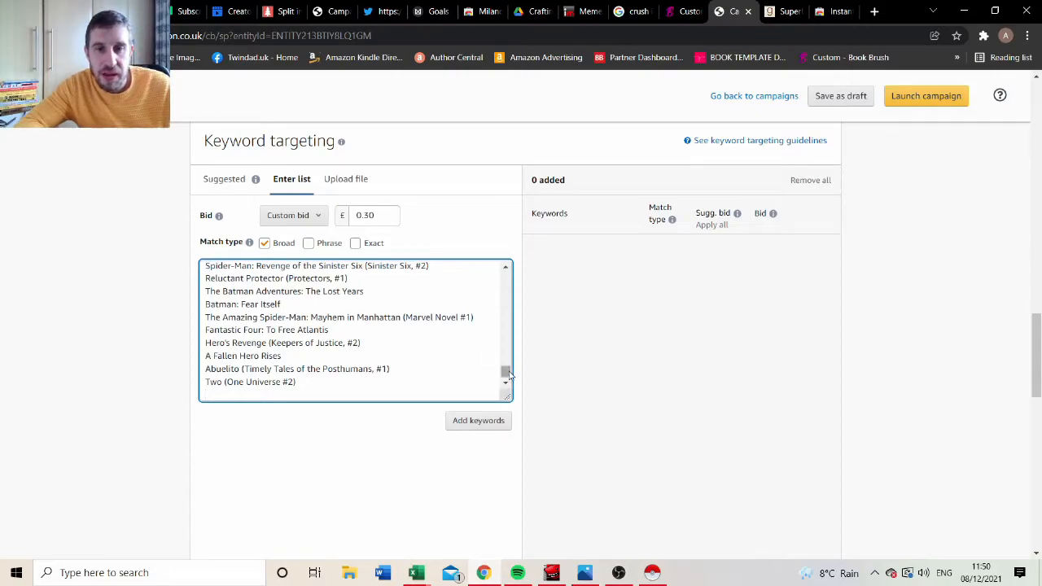
drag(504, 372, 521, 255)
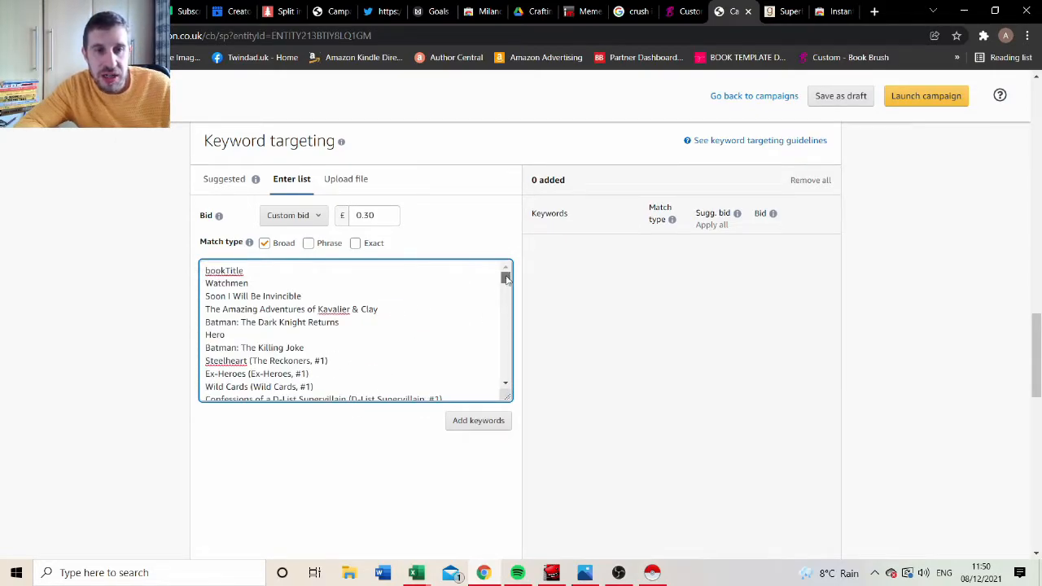
drag(245, 271, 183, 271)
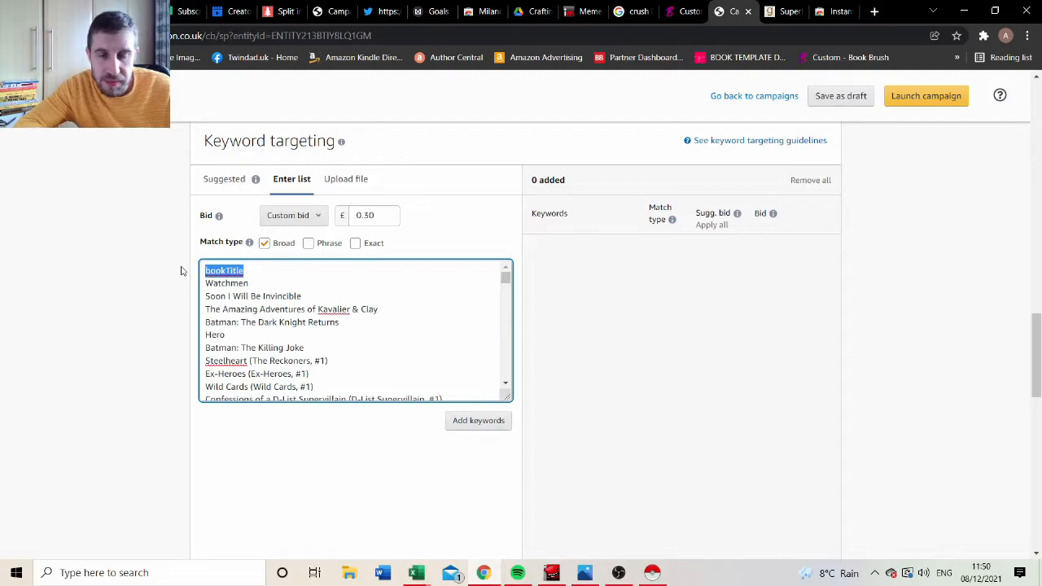
key(BackSpace)
click(479, 420)
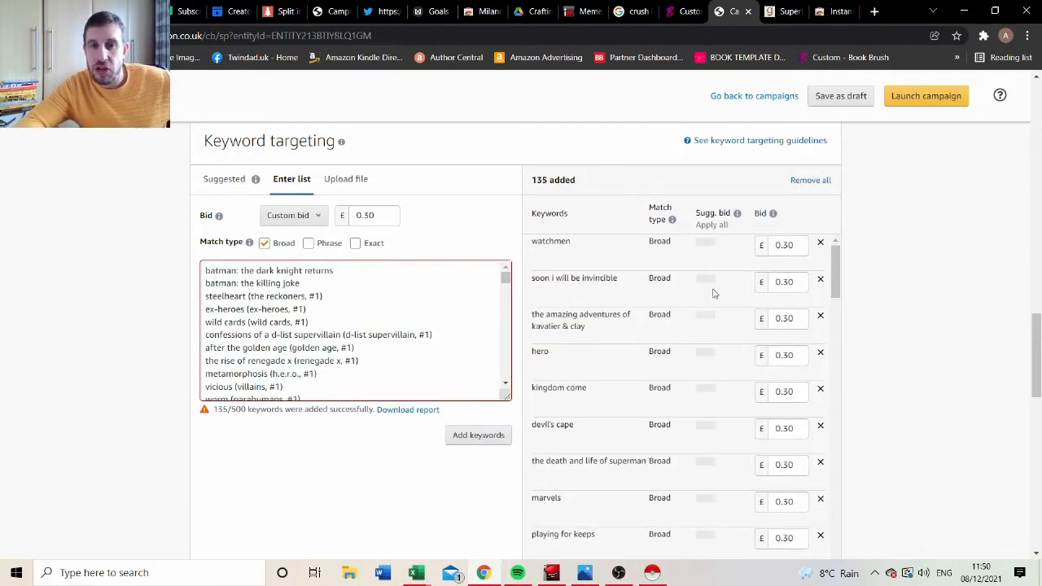
- Remove the colons from the rejected keywords "batman: the dark knight returns" and "batman: the killing joke"
click(238, 270)
key(BackSpace)
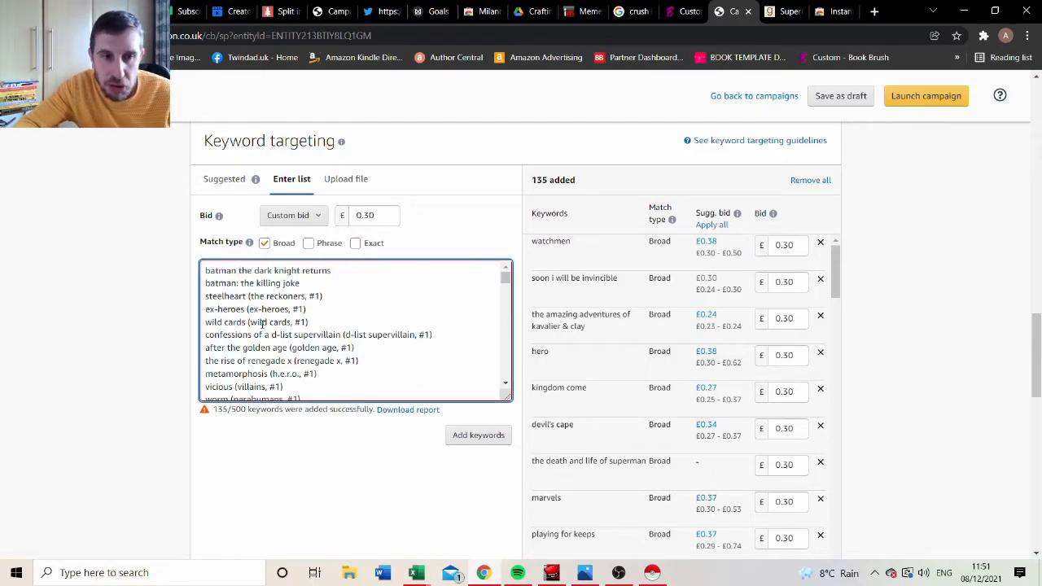
click(239, 283)
key(BackSpace)
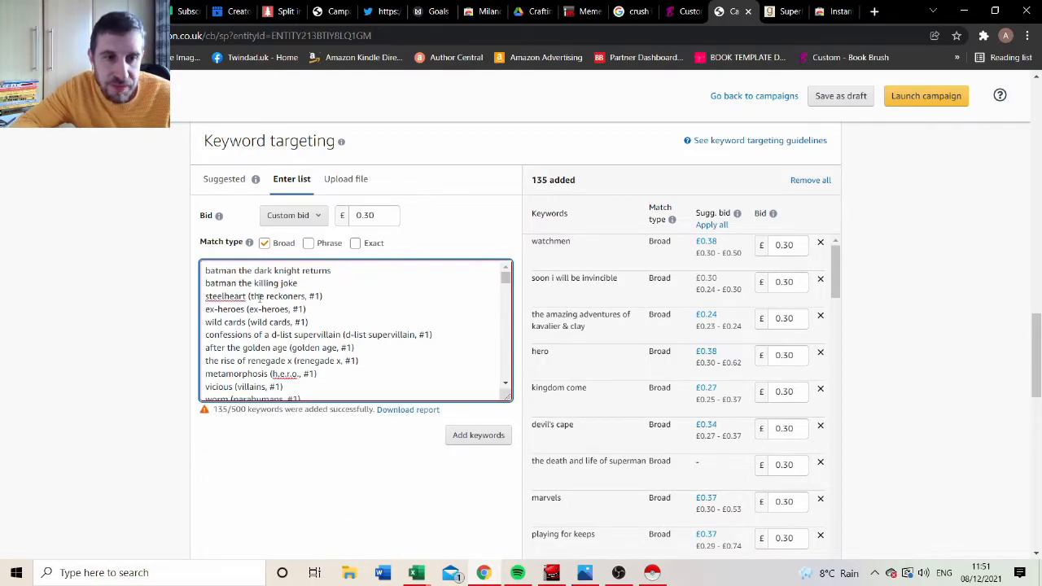
- Strip the brackets, comma and hash from the steelheart keyword so it reads "steelheart the reckoners 1"
key(BackSpace)
key(Left)
key(BackSpace)
key(Left)
key(BackSpace)
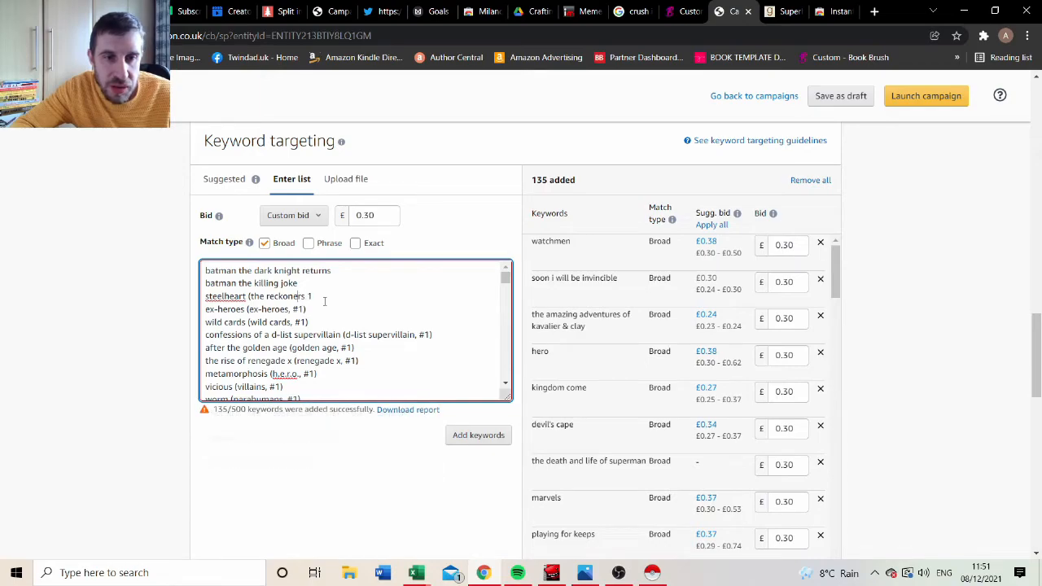
key(Left)
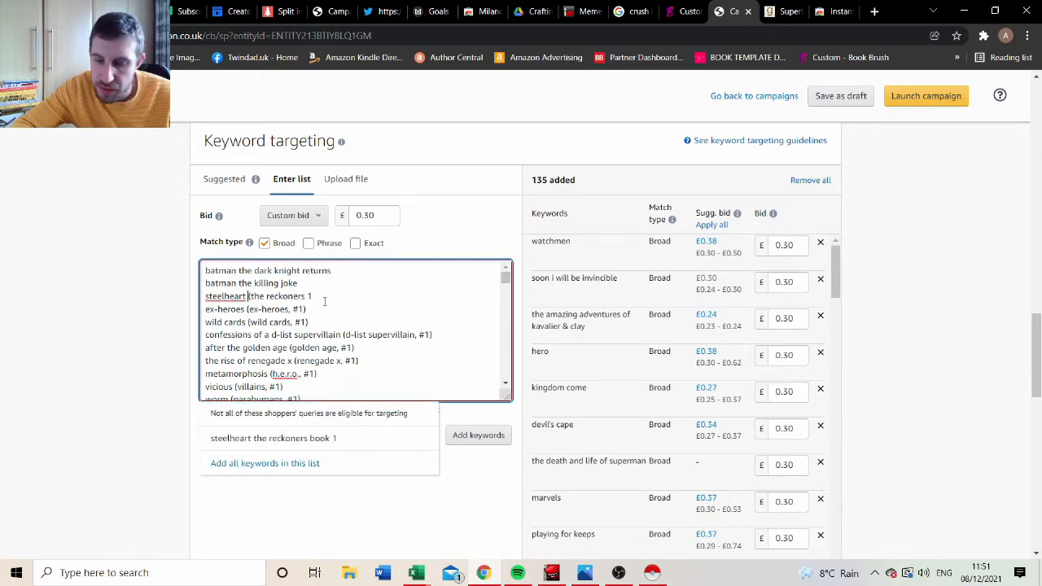
key(BackSpace)
- Strip the brackets, comma and hash from the ex-heroes keyword so it reads "ex-heroes ex-heroes 1" and add the corrected keywords
click(308, 313)
key(BackSpace)
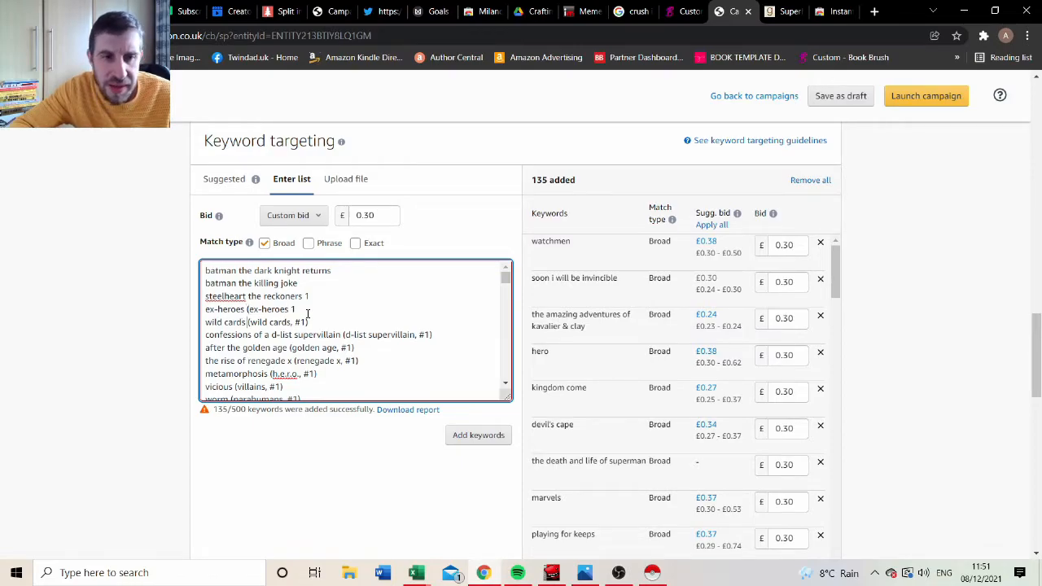
key(BackSpace)
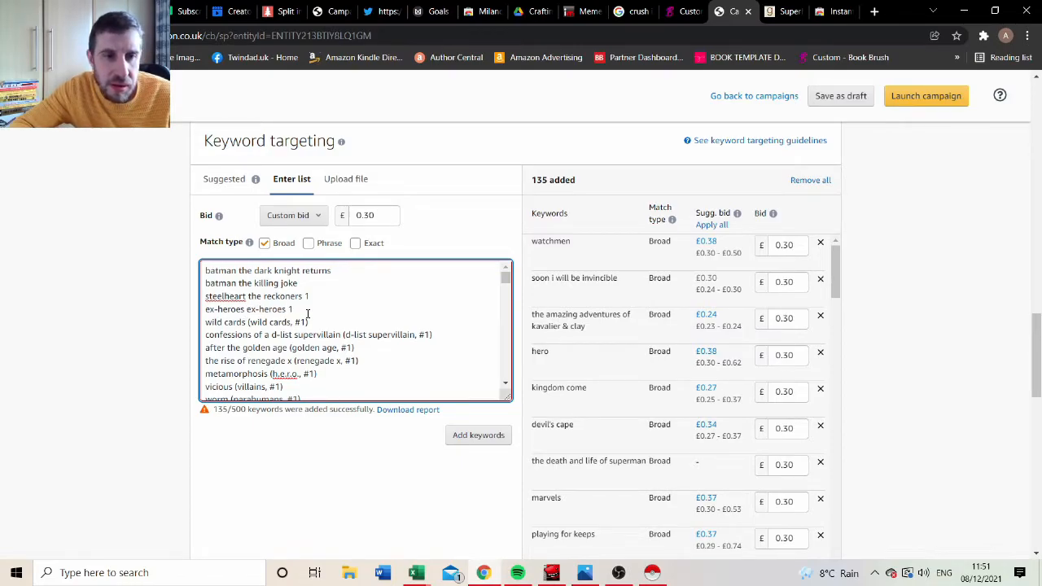
click(484, 435)
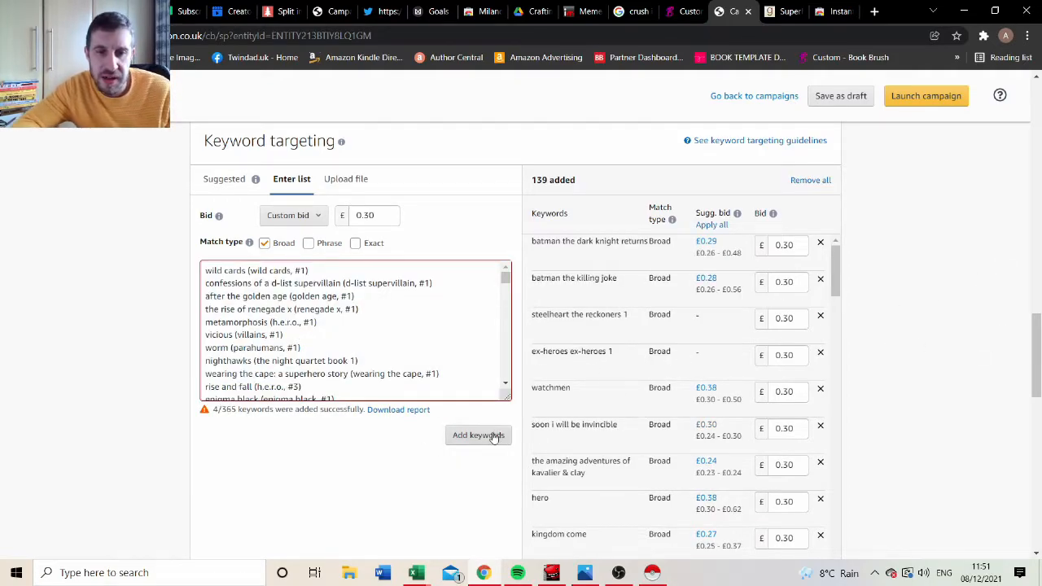
- Review the added broad-match keywords with their £0.30 bids and launch the campaign
scroll(1038, 336, down, 1)
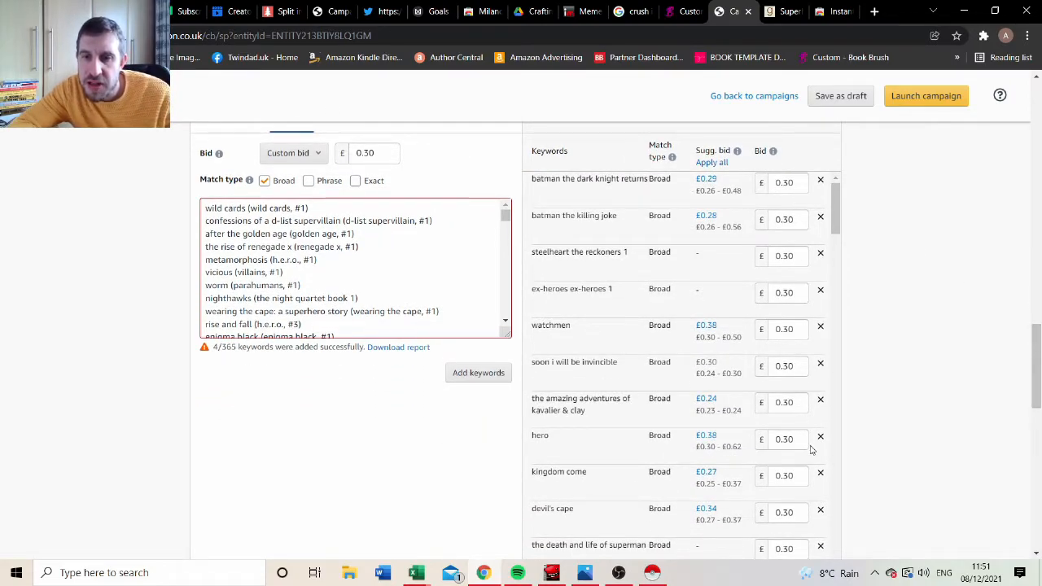
drag(839, 196, 856, 283)
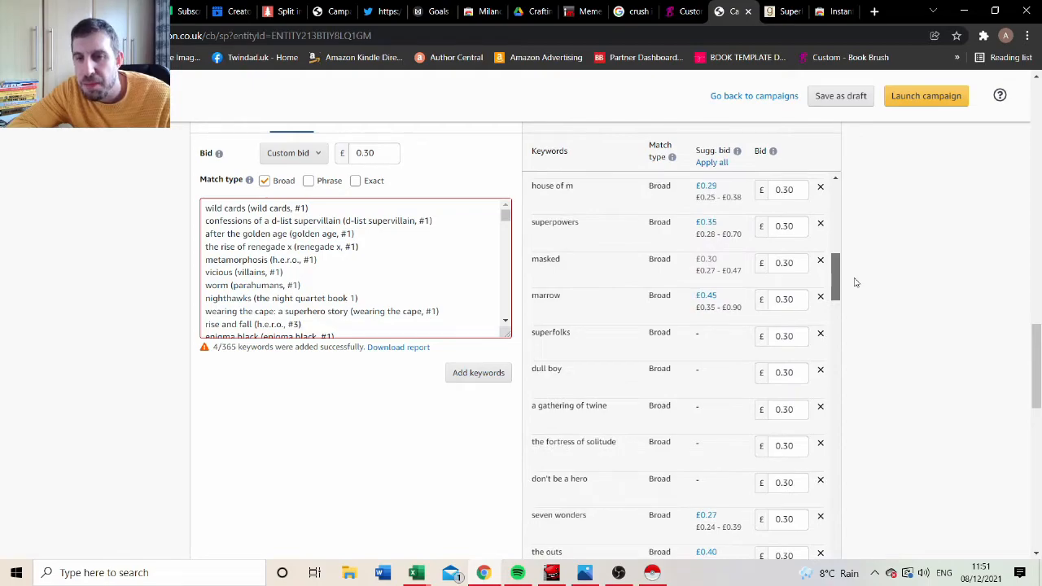
drag(865, 304, 872, 336)
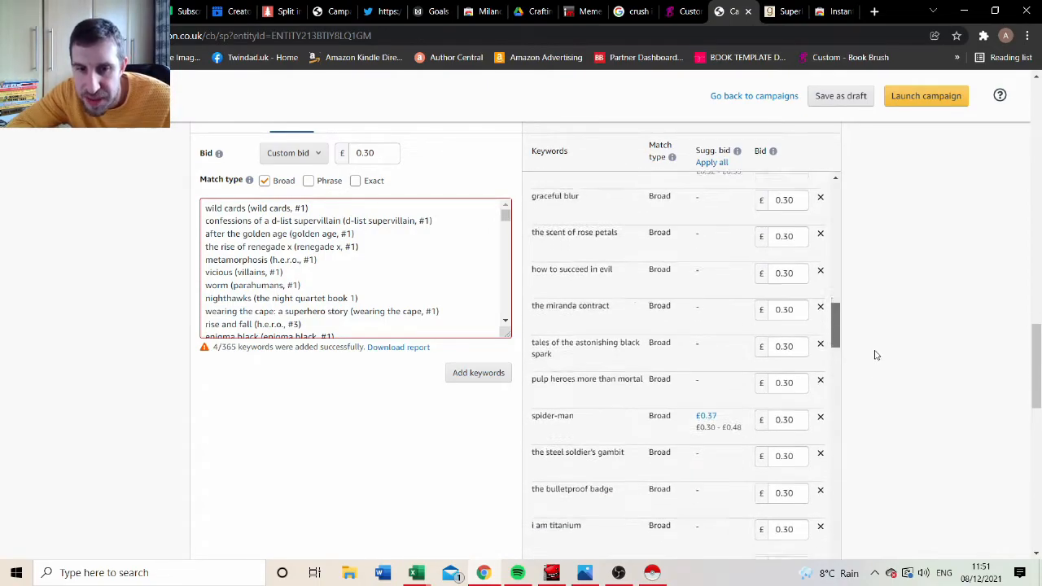
drag(876, 367, 906, 581)
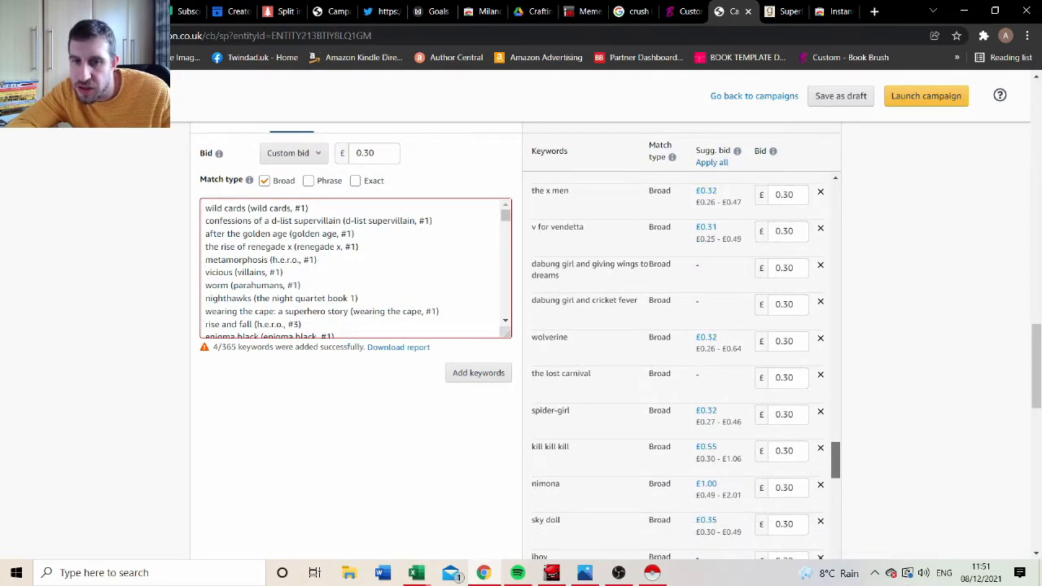
drag(1038, 410, 1038, 557)
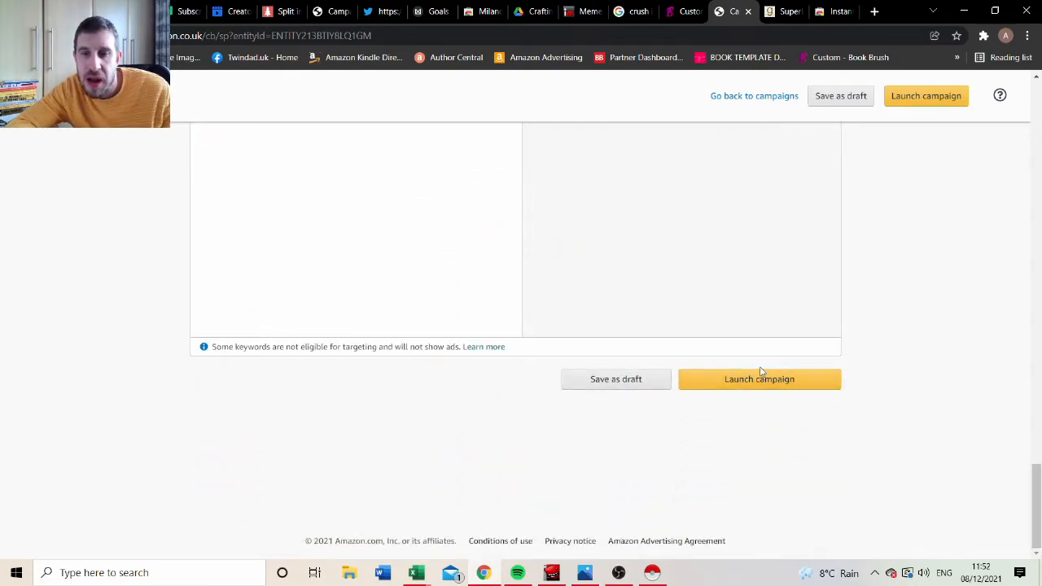
click(776, 388)
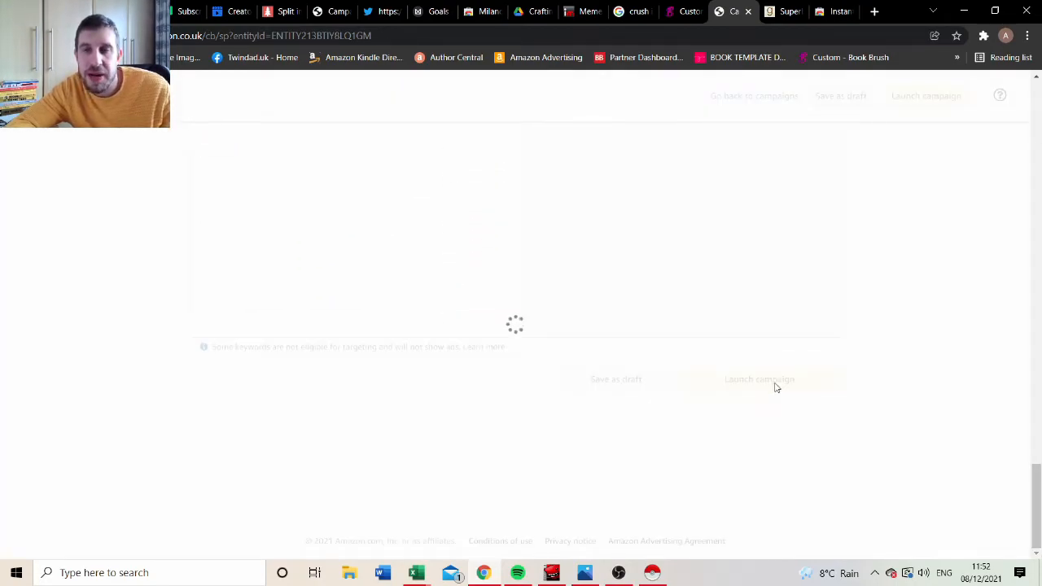